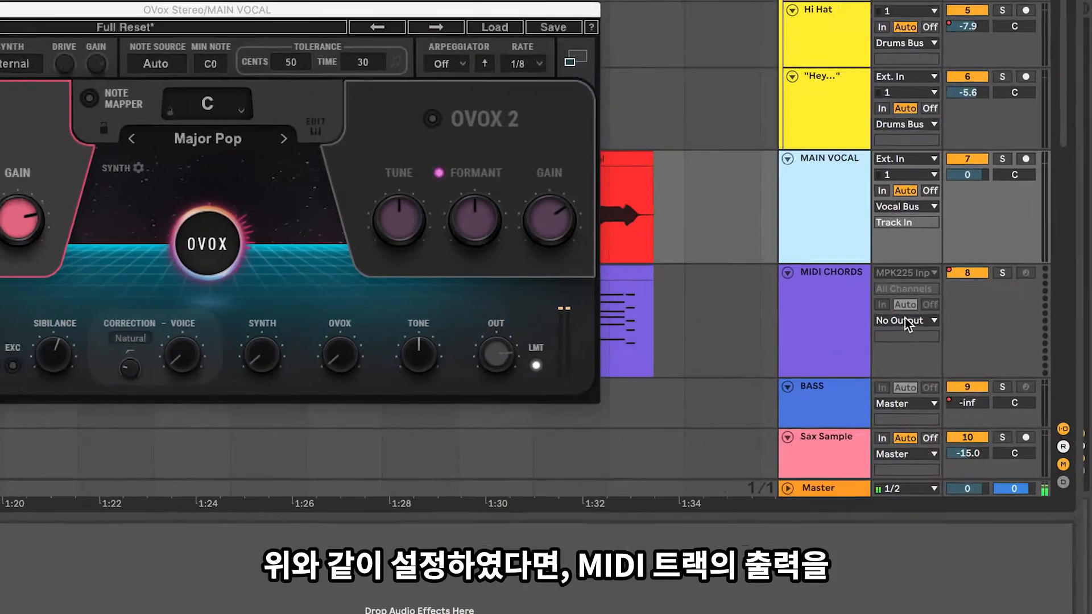
Step: Route the MIDI CHORDS track's output to MAIN VOCAL, with OVox Stereo as the receiving device
click(963, 357)
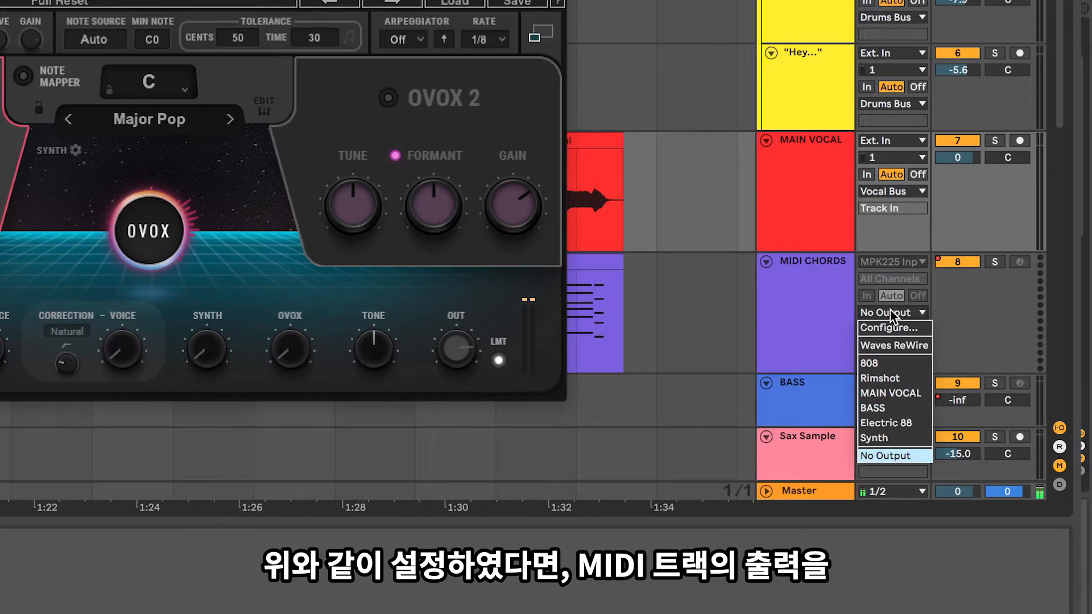
click(896, 391)
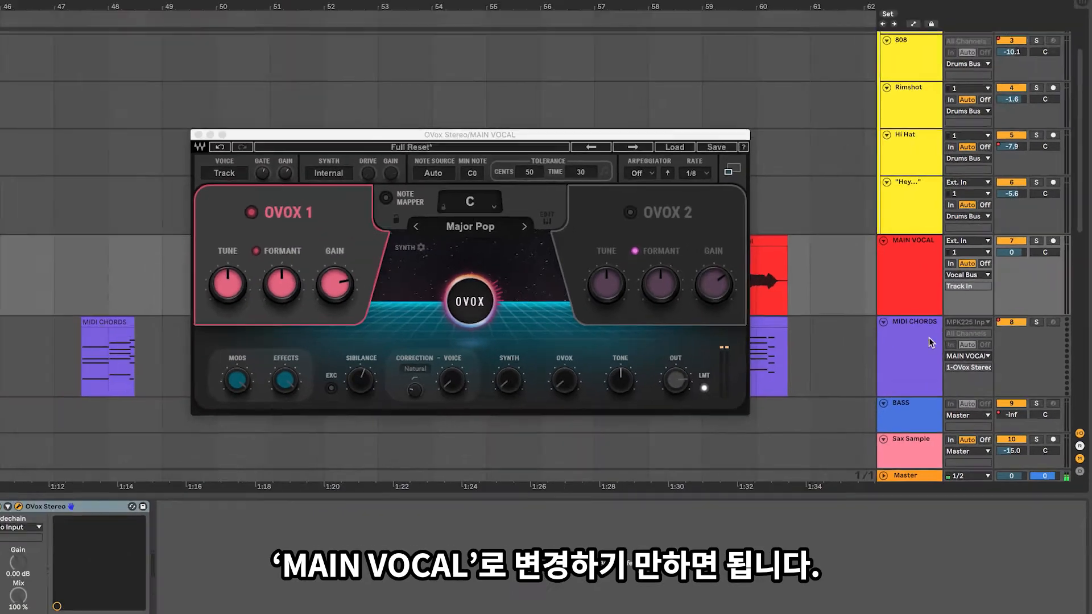
click(910, 282)
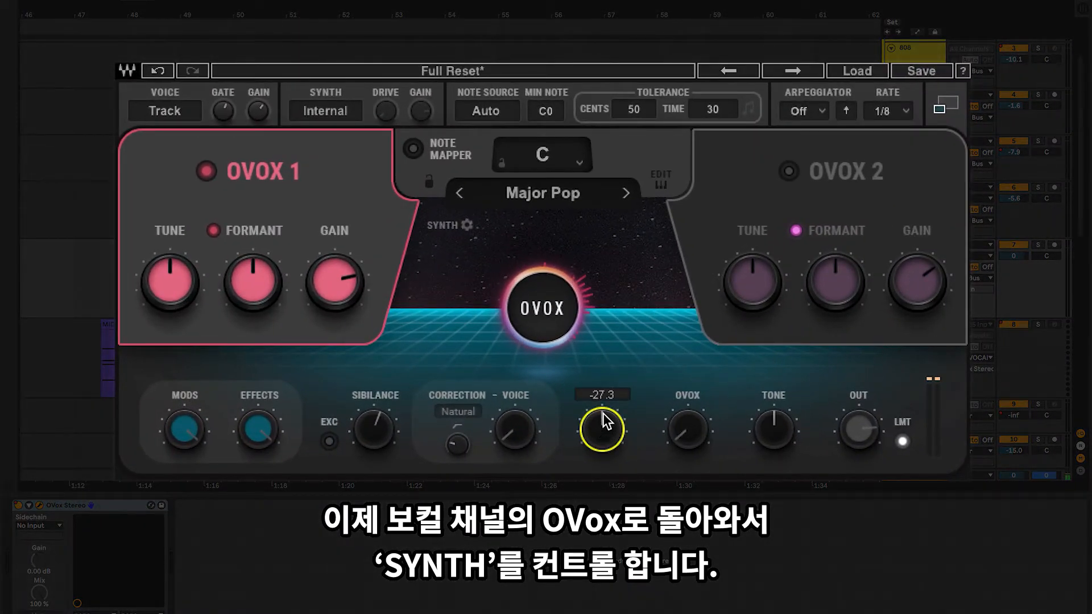
Step: Audition OVox's Synth level and Voice level one at a time, lowering each back to -Inf
scroll(603, 421, up, 5)
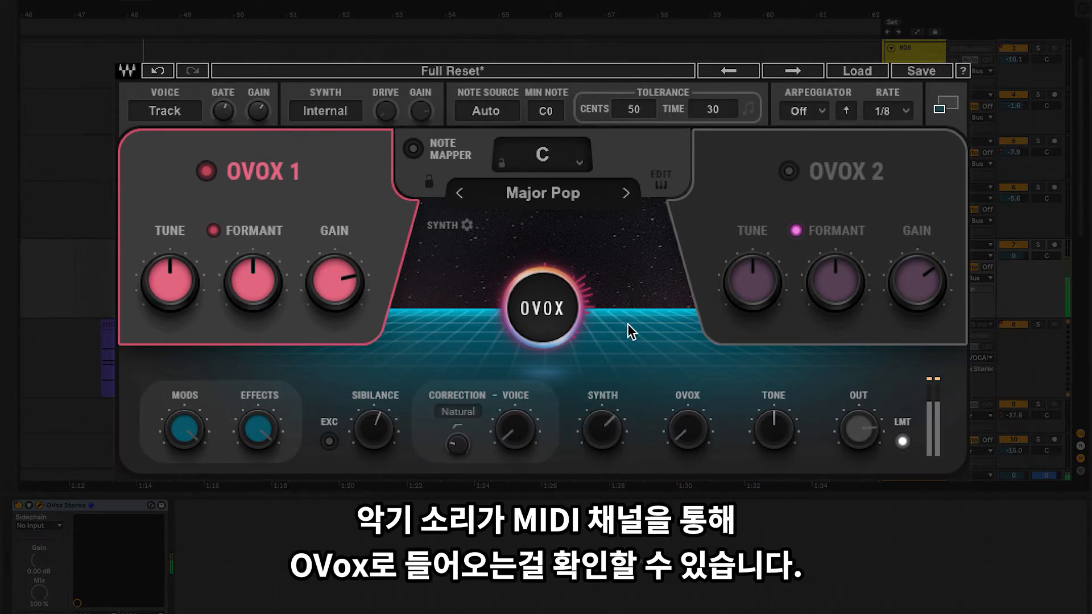
scroll(602, 429, down, 10)
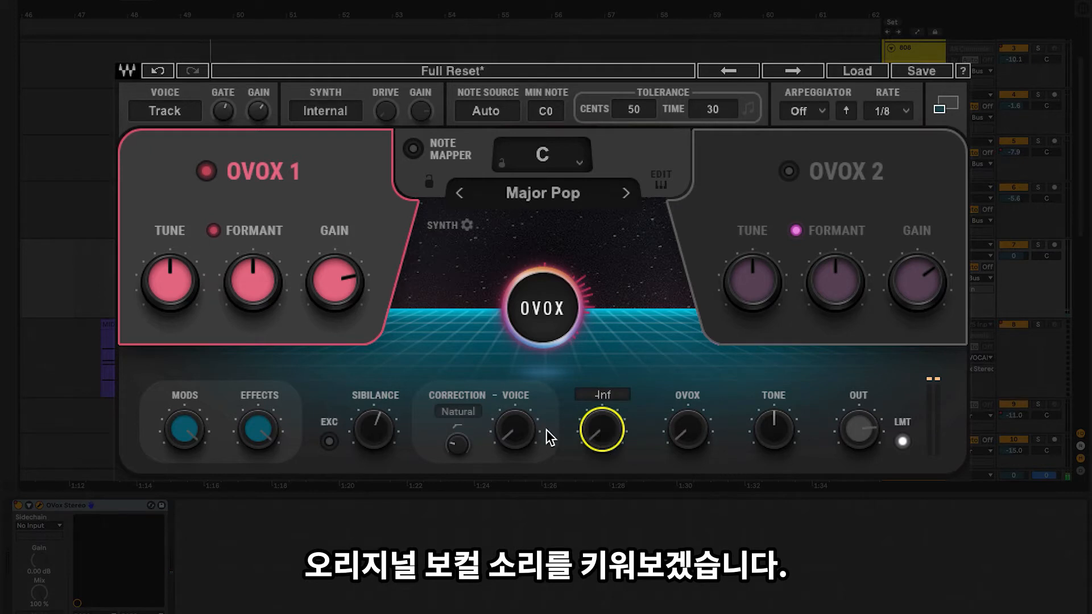
scroll(512, 429, up, 10)
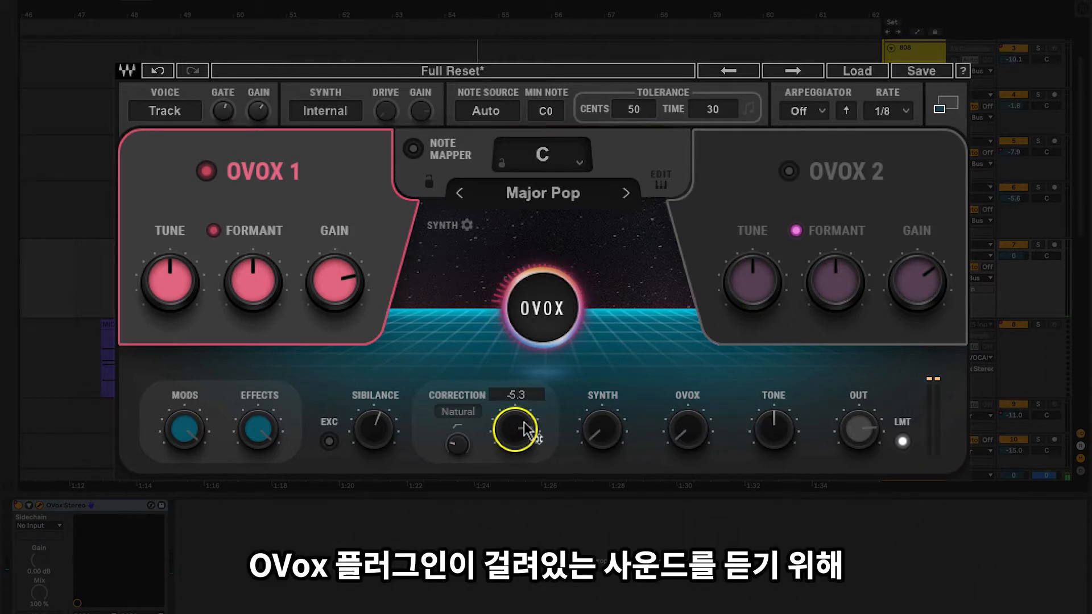
scroll(524, 431, down, 4)
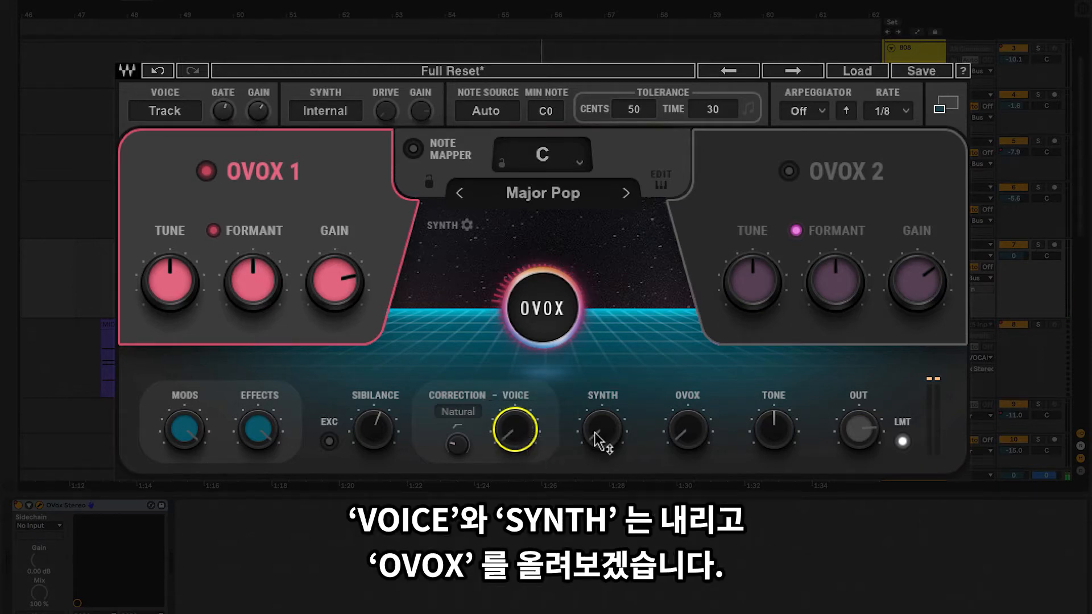
Step: Audition the OVOX level at -5.3, lowering it fully again after listening
scroll(690, 438, up, 6)
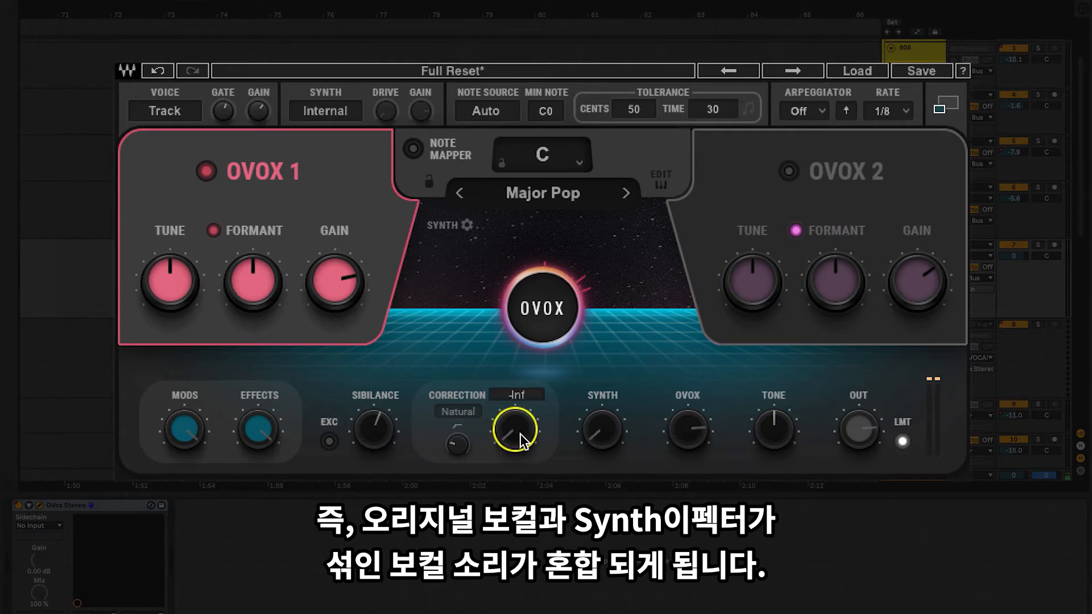
mouse_move(685, 439)
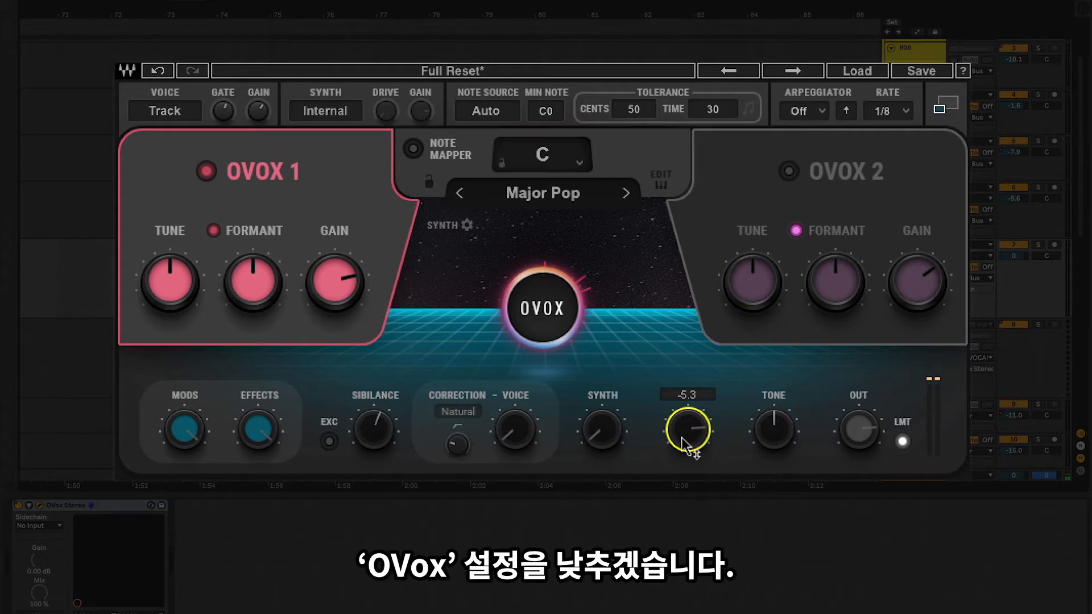
drag(685, 441, 686, 445)
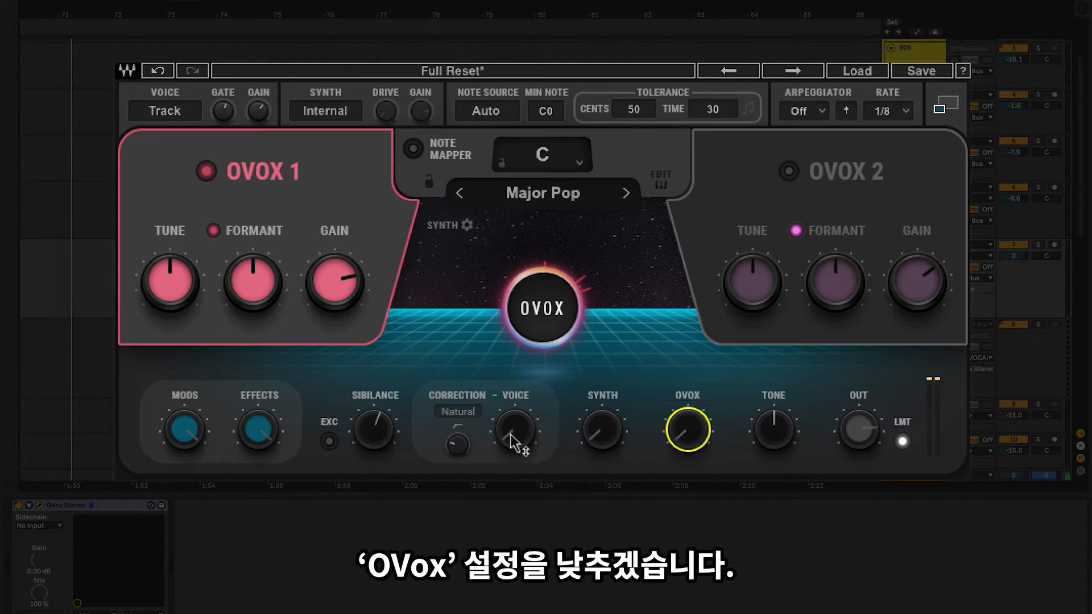
Step: Raise the Voice level for the original vocal and set its Correction mode to Hard
mouse_move(512, 439)
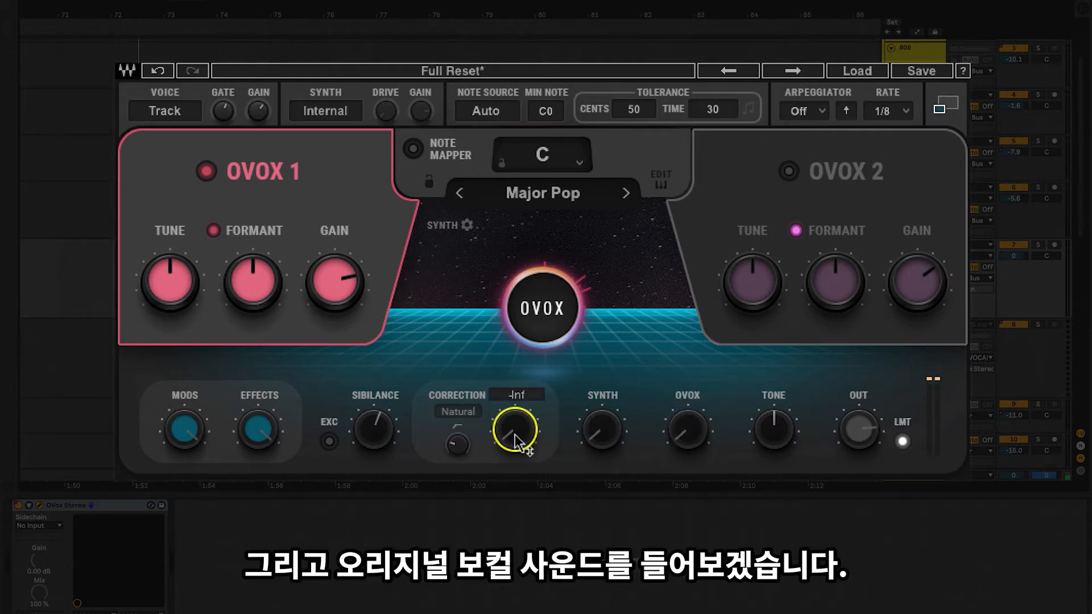
drag(514, 441, 529, 441)
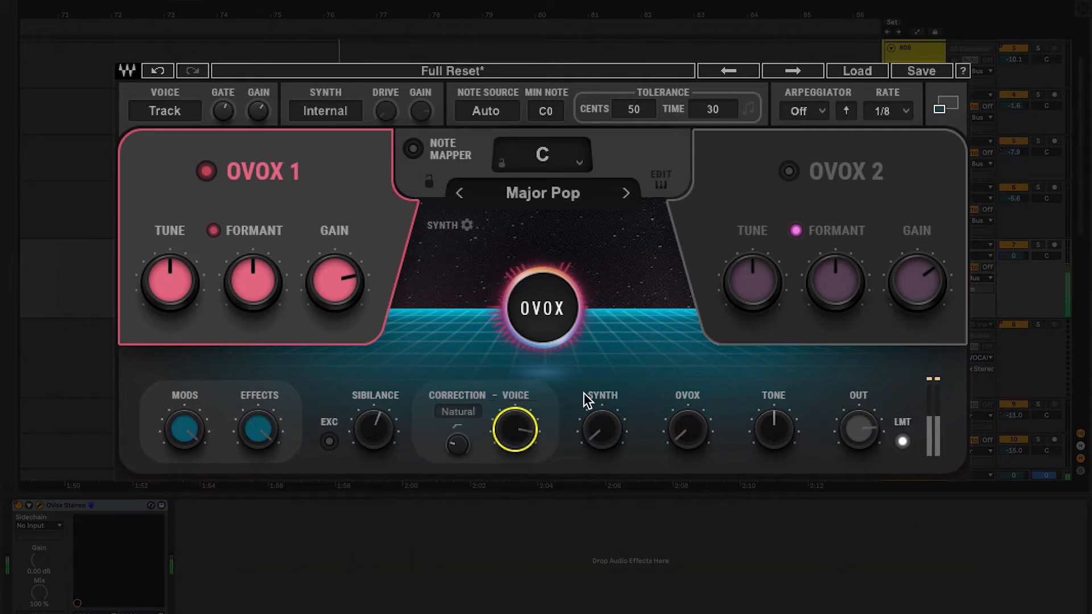
click(466, 417)
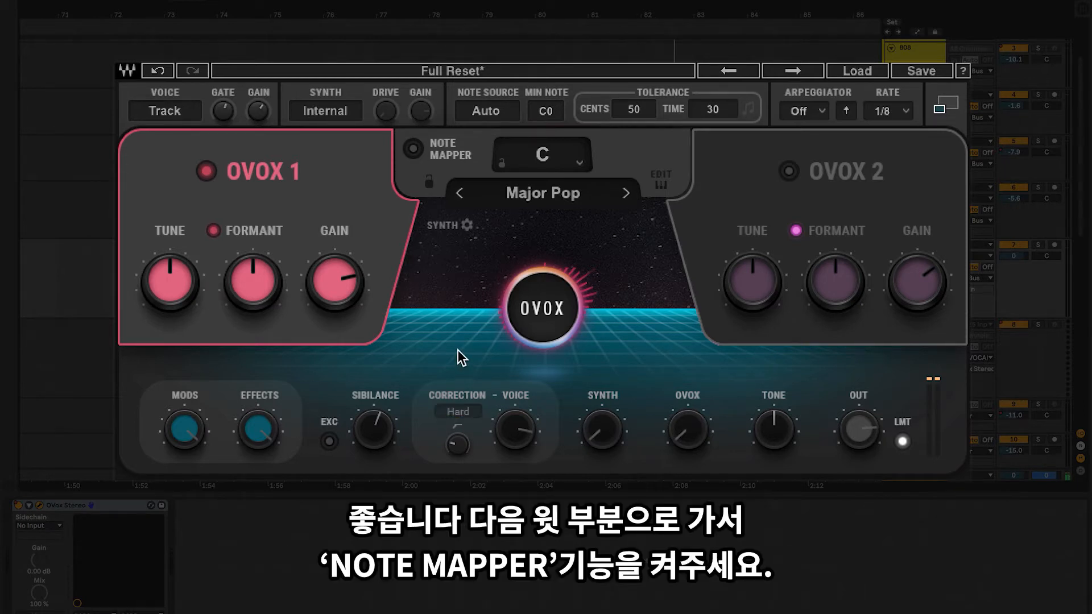
Step: Enable the Note Mapper with the key C#/Db and the Natural Minor scale
click(413, 150)
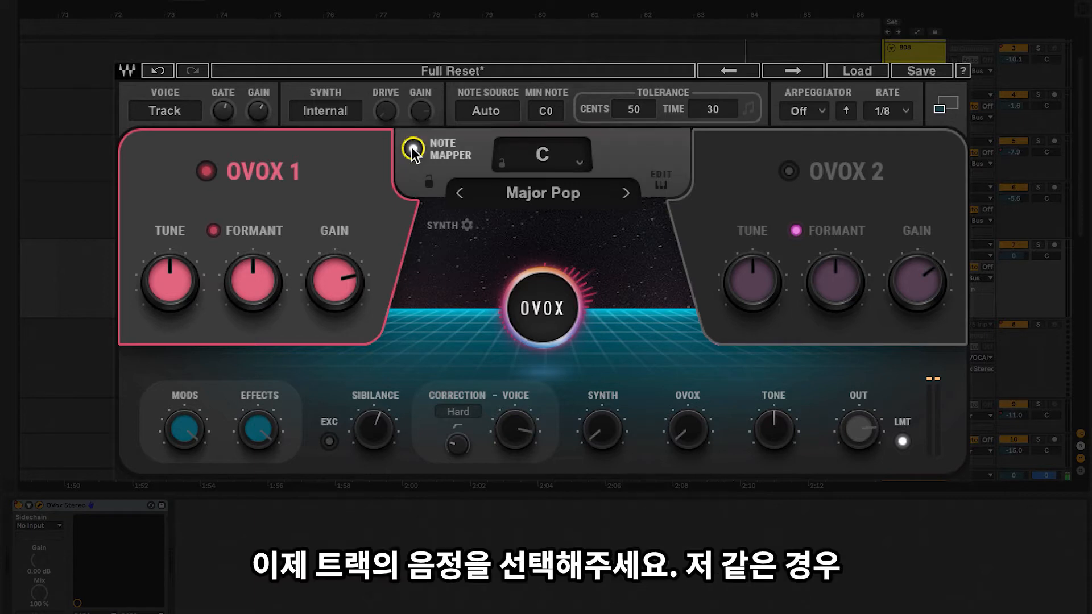
click(581, 166)
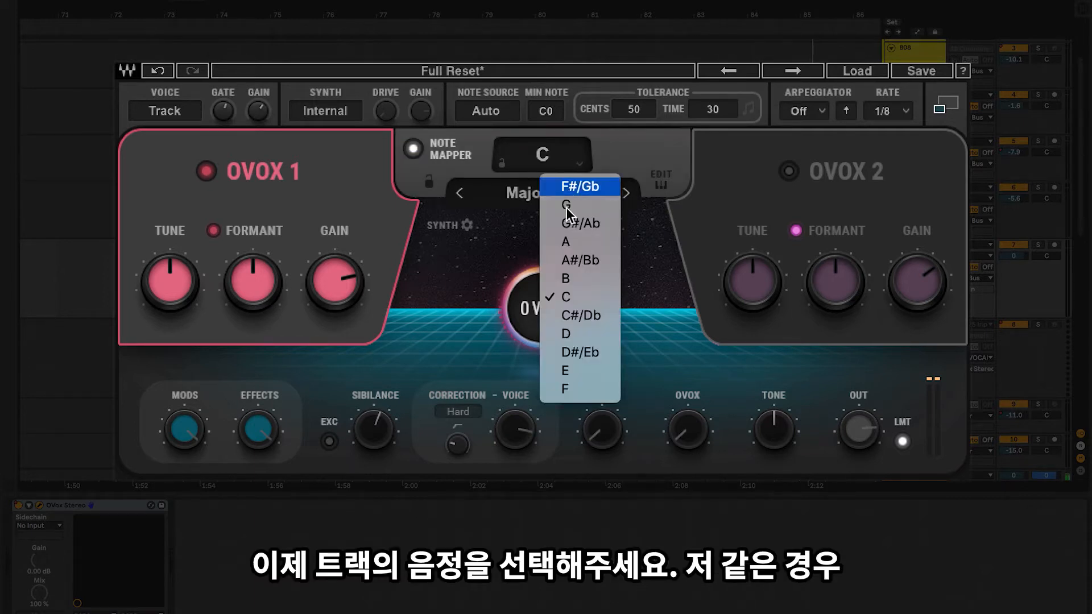
click(565, 314)
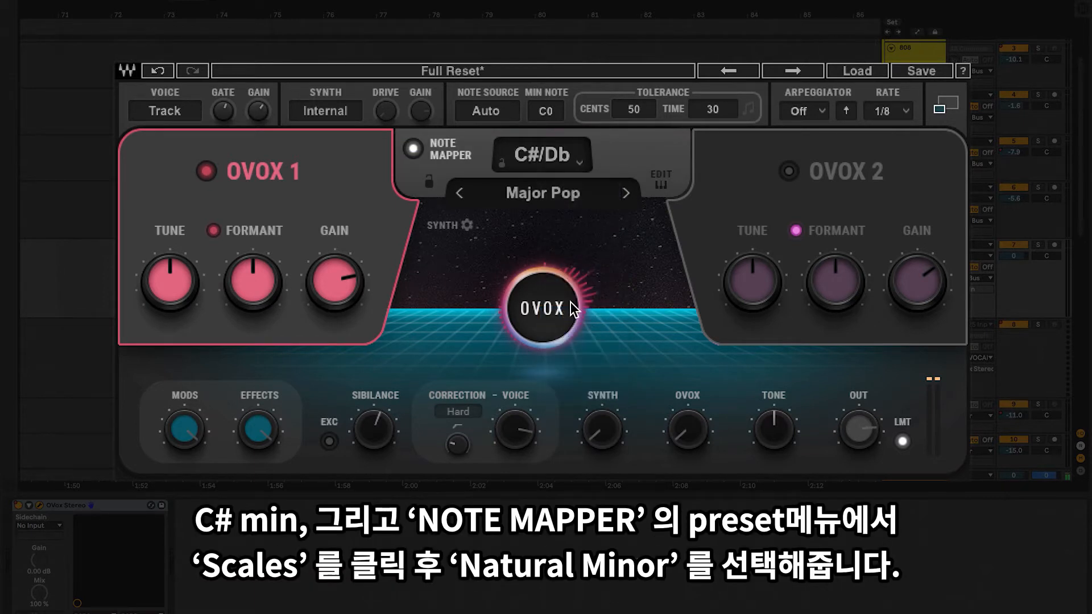
click(560, 194)
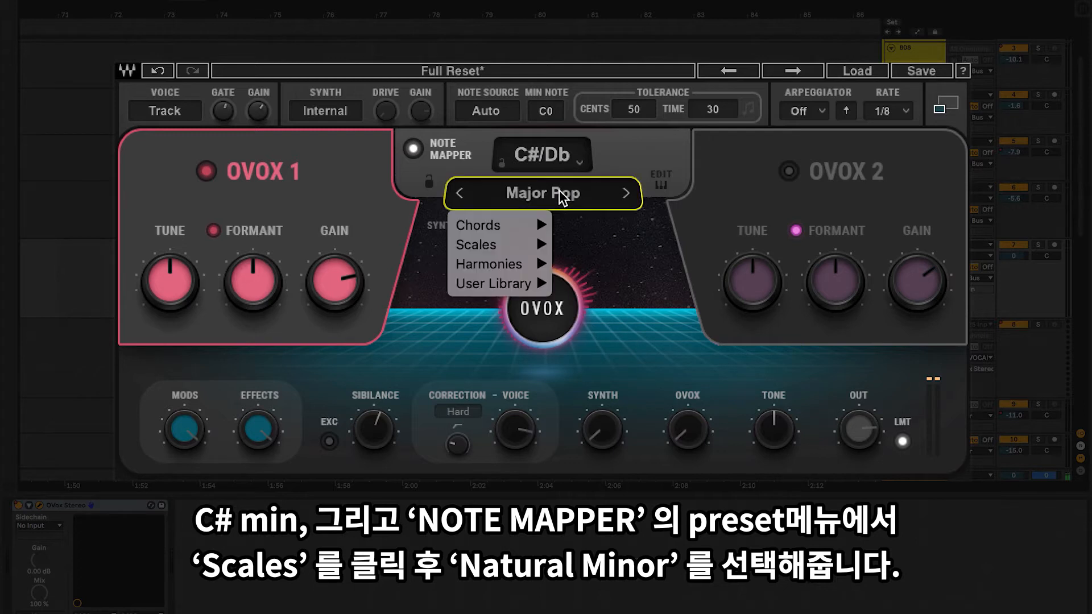
click(531, 248)
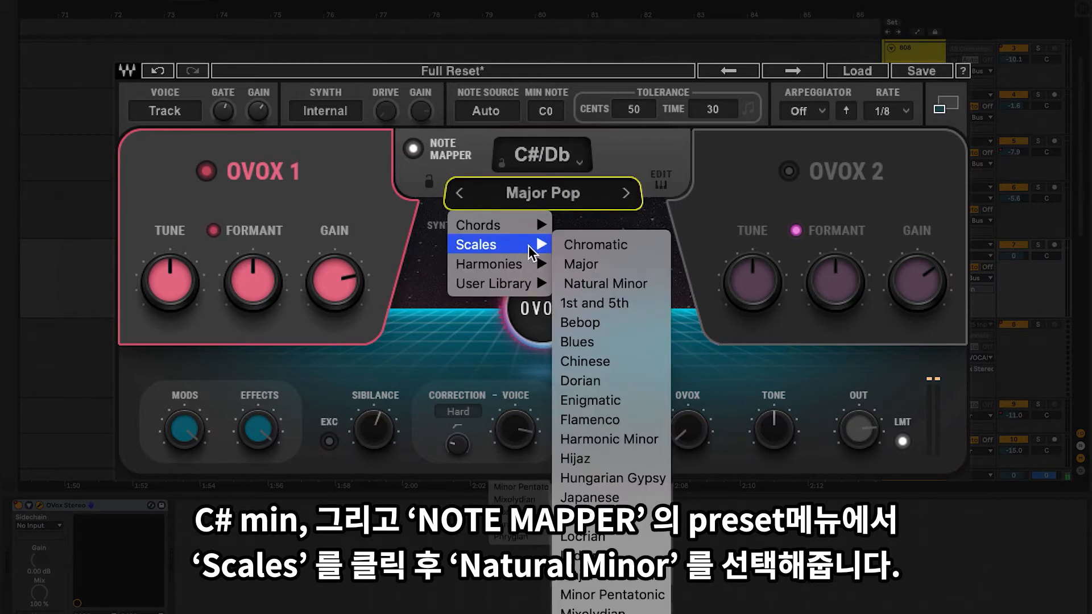
click(606, 283)
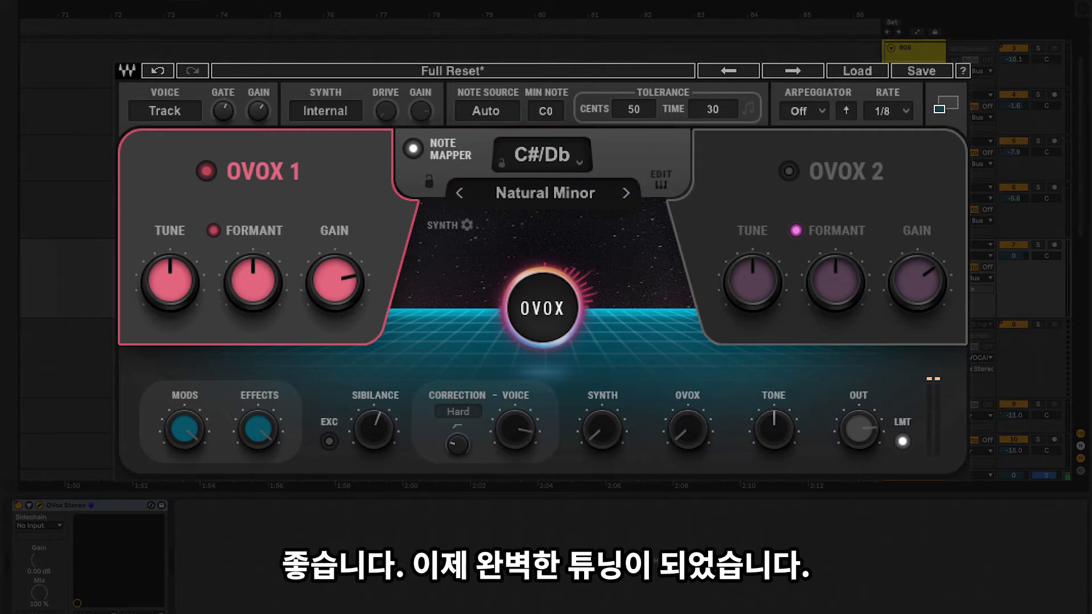
Step: Play the tuned vocal and raise the OVOX level to blend in the MIDI-driven synthesised voice
click(244, 2)
key(space)
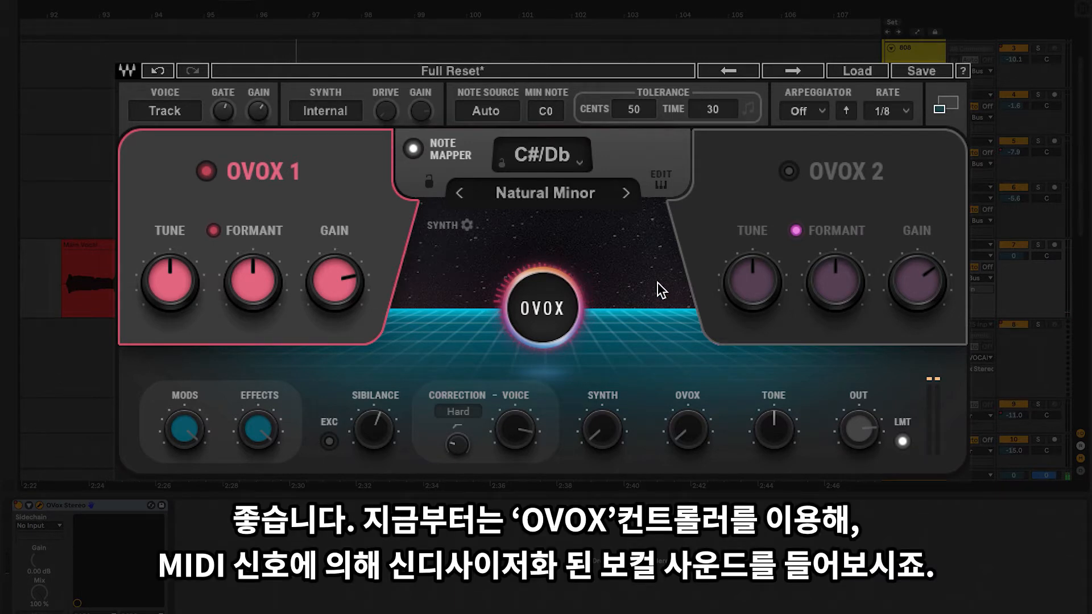
drag(707, 439, 703, 434)
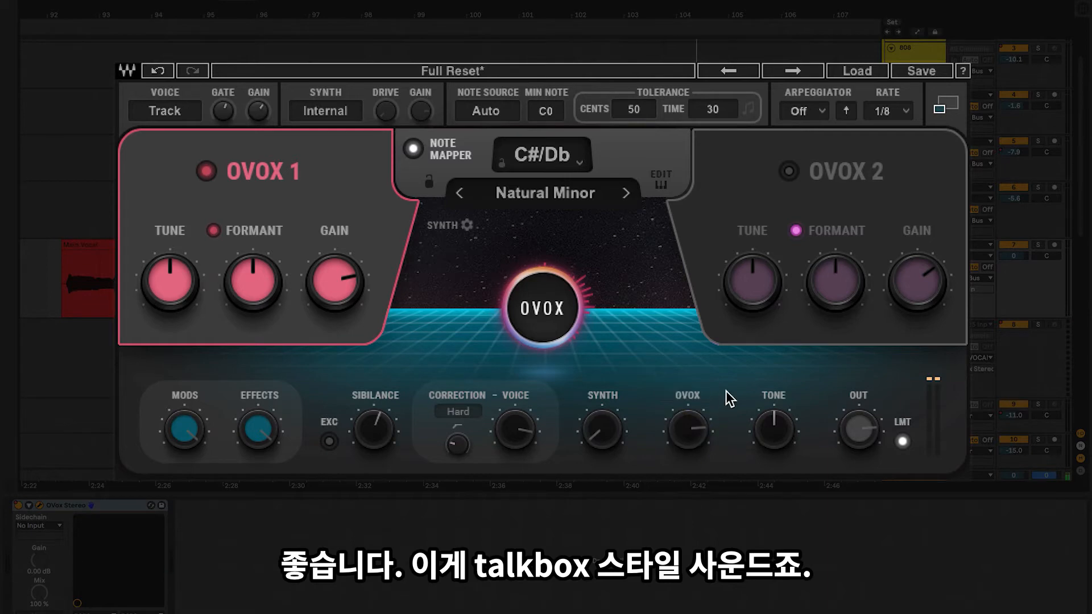
Step: In the expanded view, move OVOX 1's wave axis point to its upper-left corner, raise Harmonics to maximum, and choose the Classic type
click(947, 114)
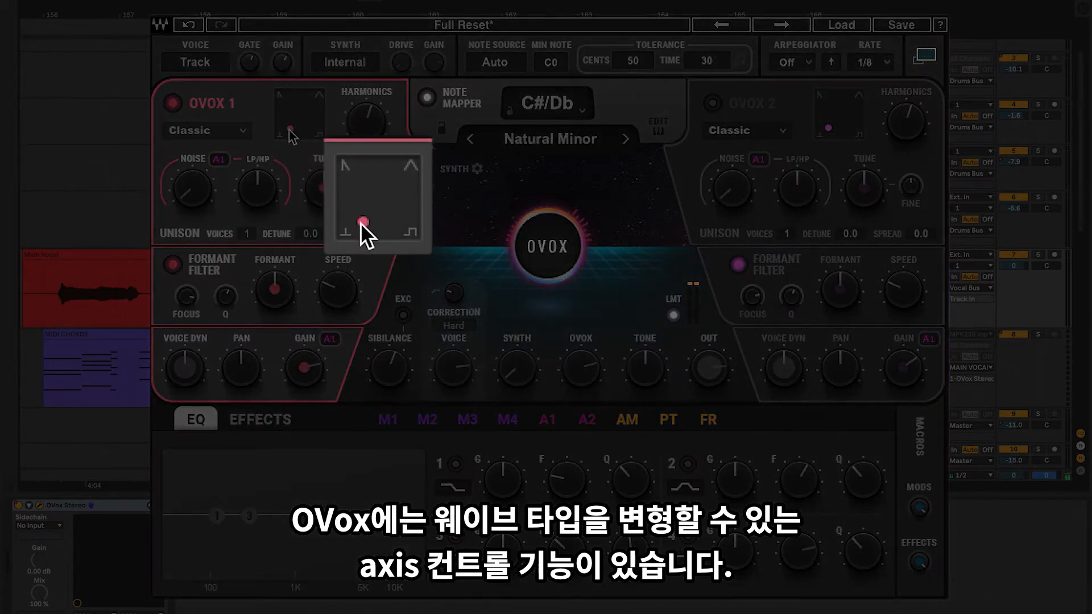
drag(289, 130, 280, 100)
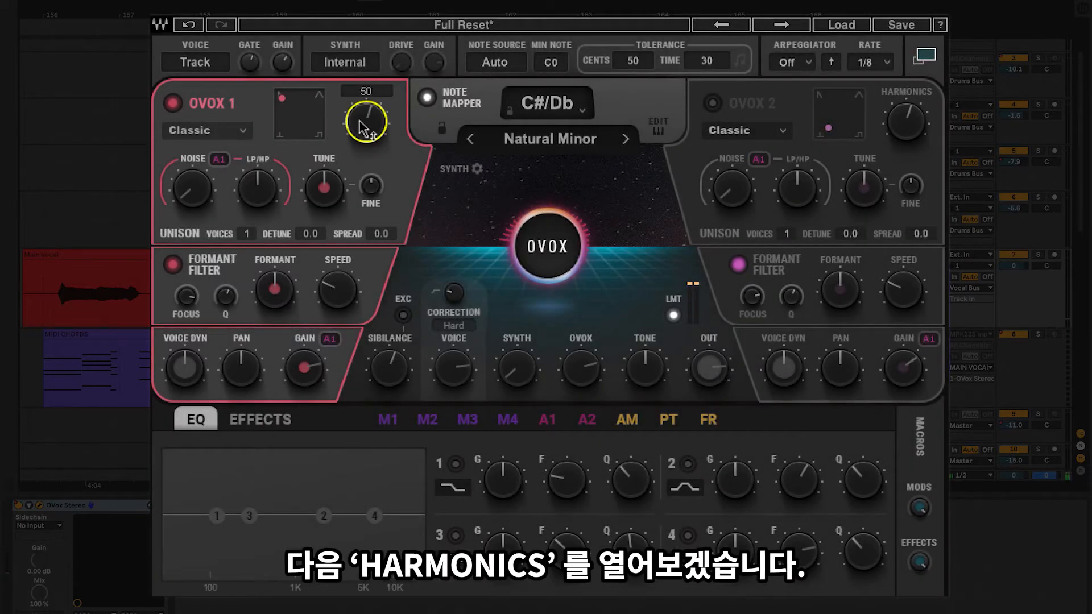
drag(361, 121, 364, 127)
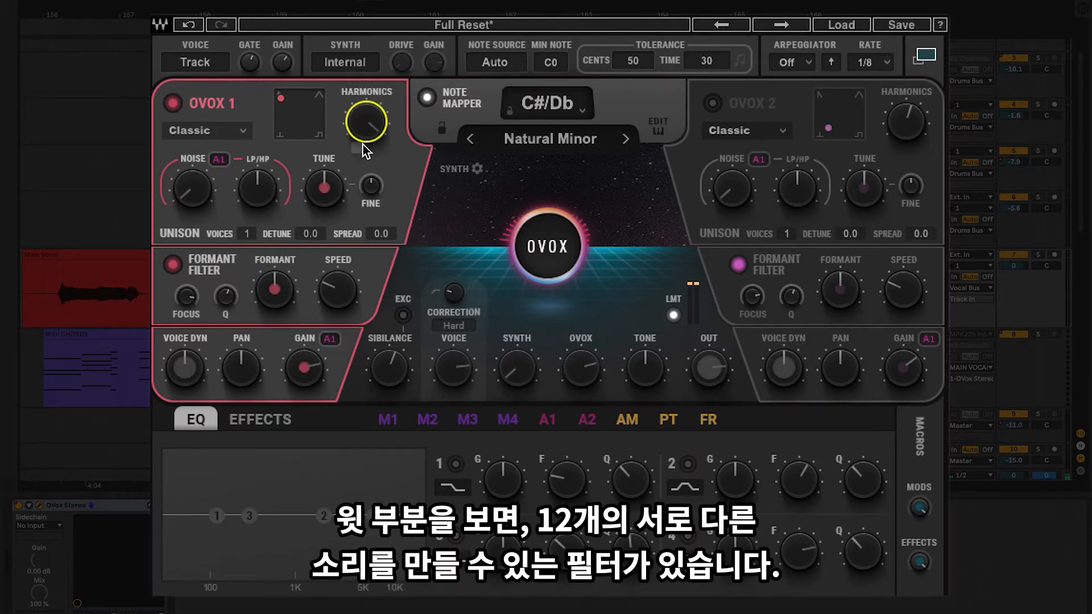
click(244, 134)
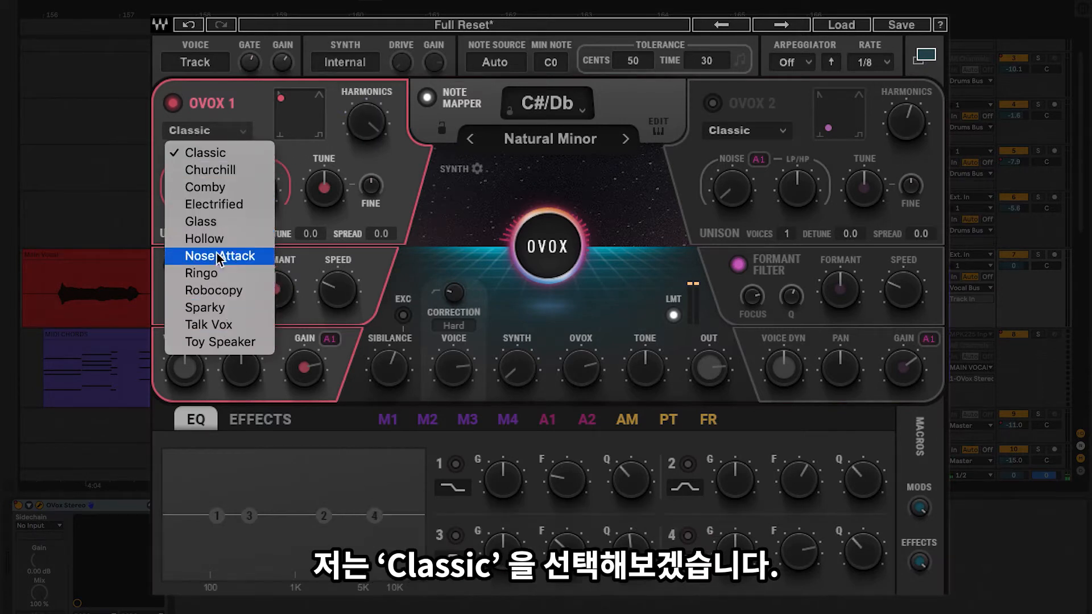
click(220, 154)
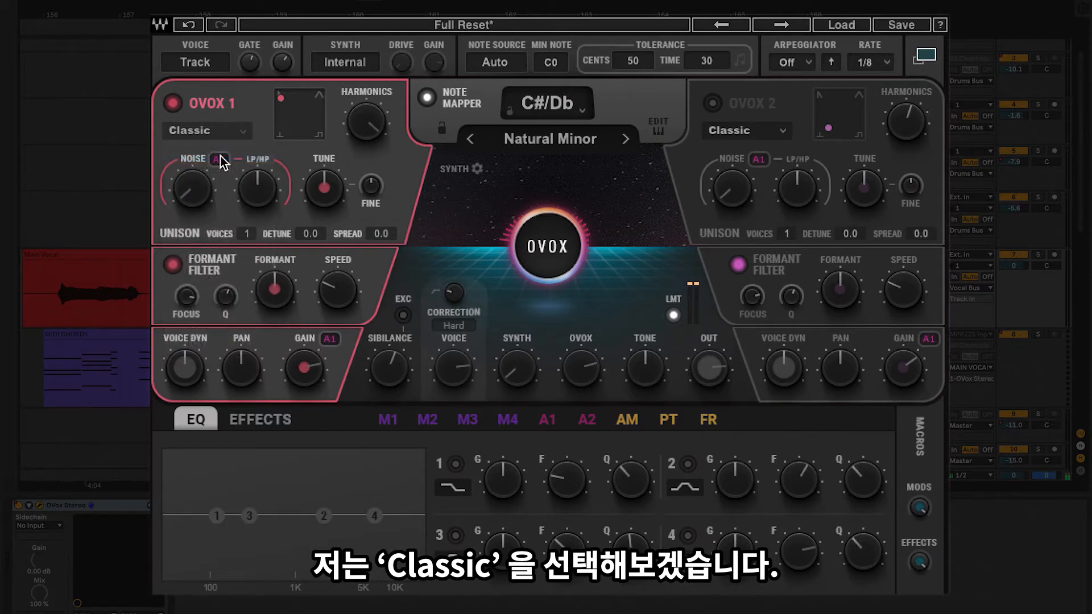
Step: Raise OVOX 1's Noise level and lower its Tune to create the bass tone
mouse_move(195, 195)
mouse_down()
mouse_move(201, 183)
mouse_move(190, 201)
mouse_up()
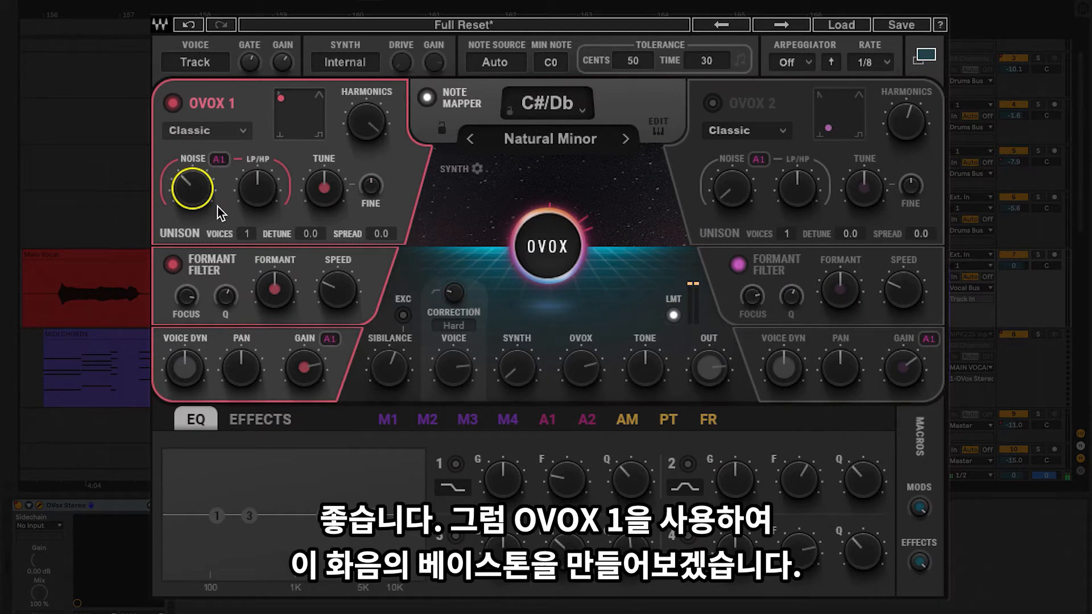
click(326, 197)
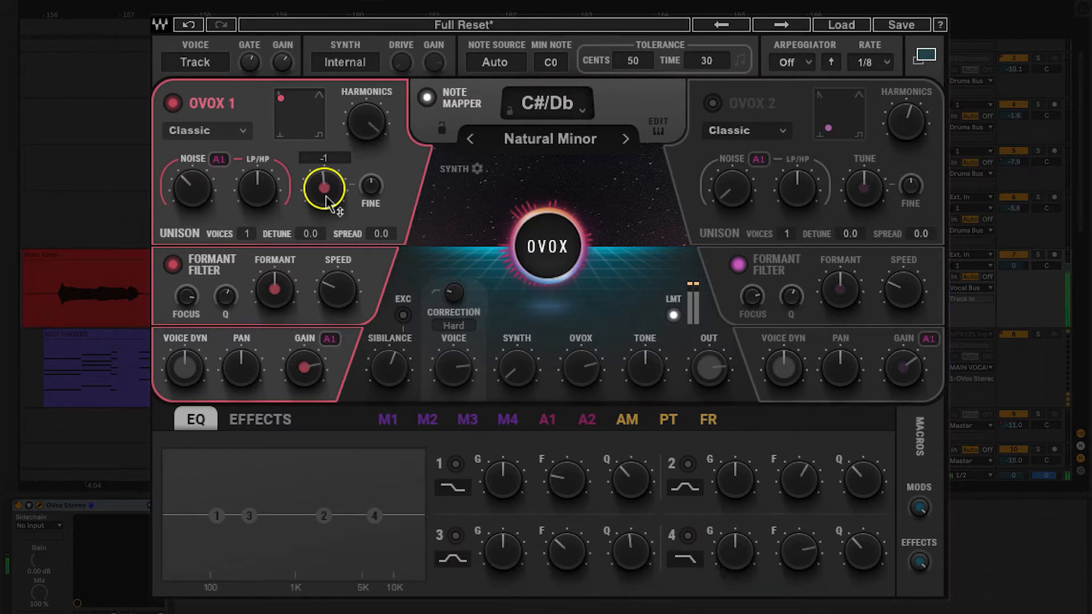
drag(327, 201, 326, 215)
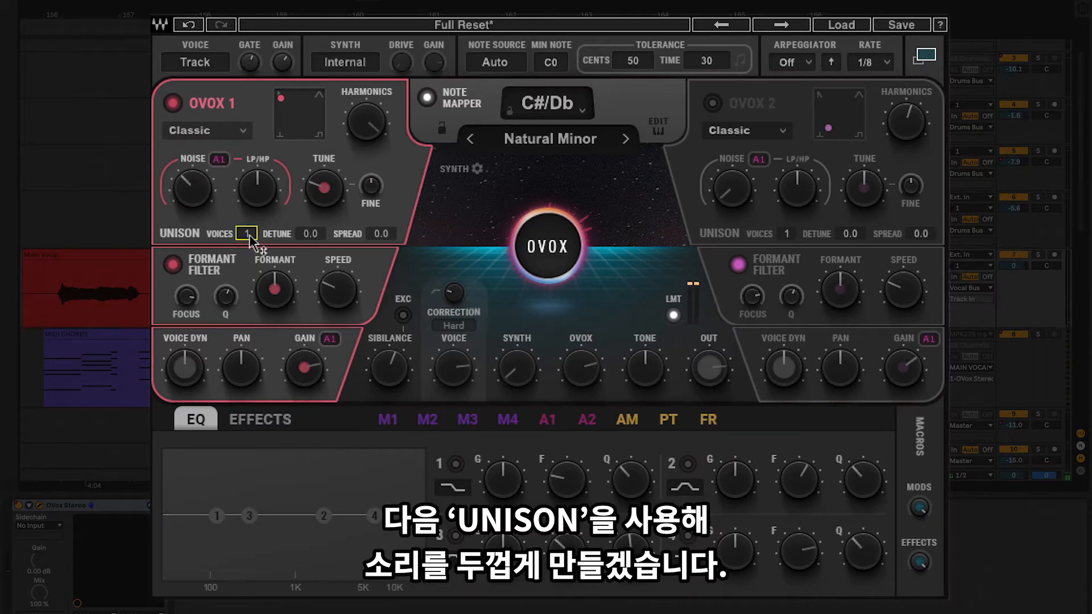
Step: Set OVOX 1's Unison to 3 voices with Detune 25.0 and Spread 50.9
scroll(251, 238, up, 1)
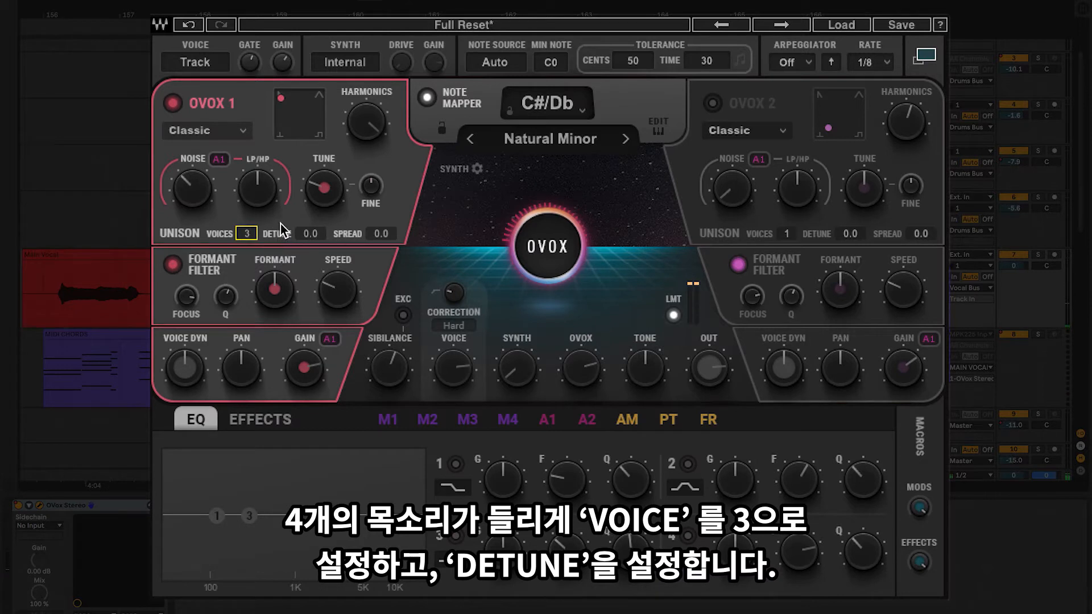
click(308, 234)
scroll(317, 235, up, 10)
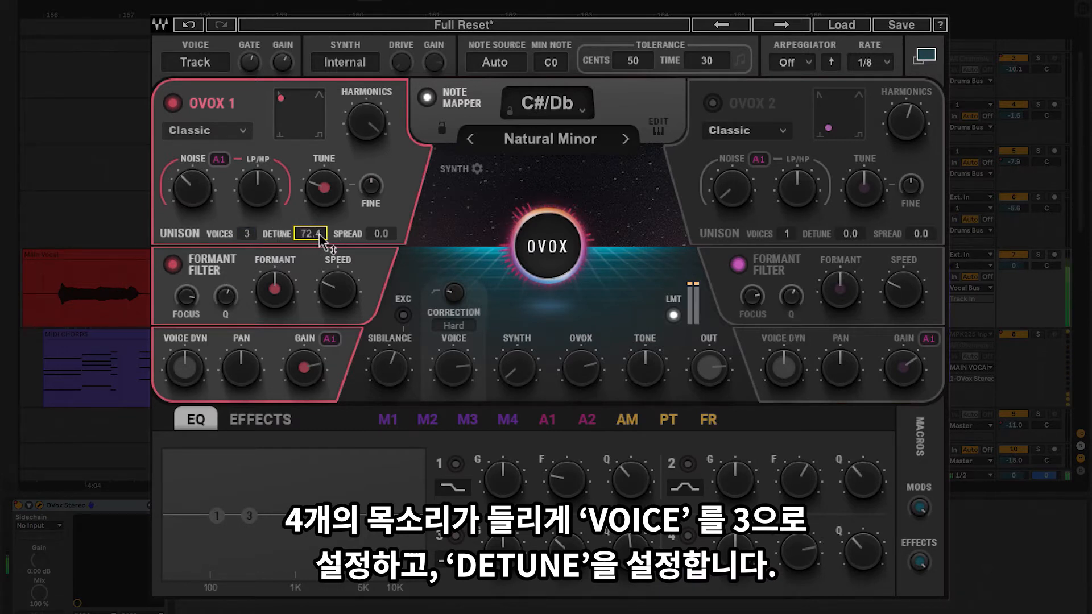
scroll(319, 239, down, 7)
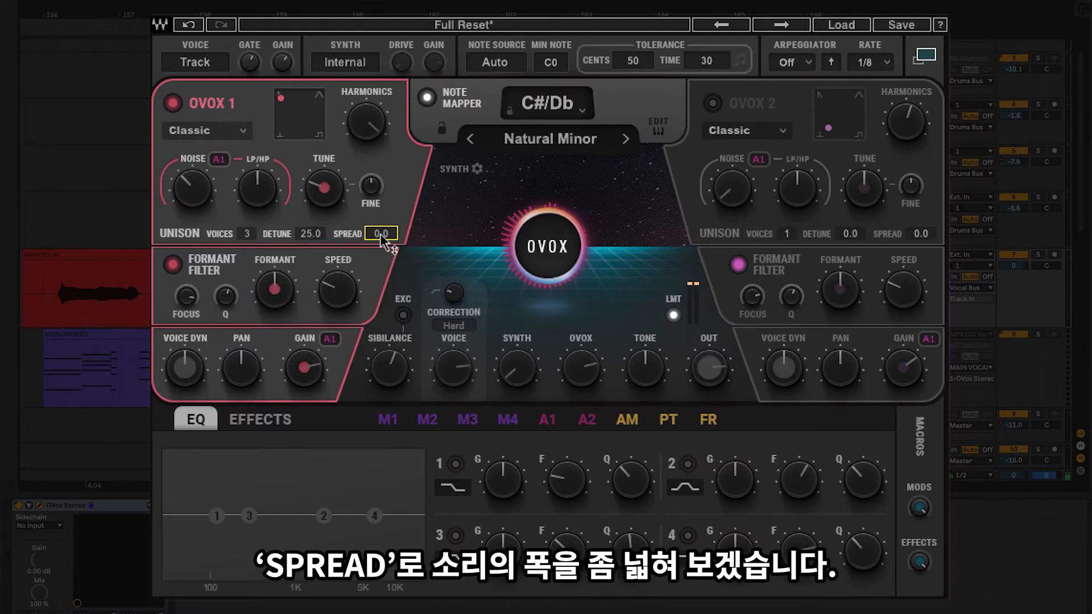
scroll(383, 238, up, 9)
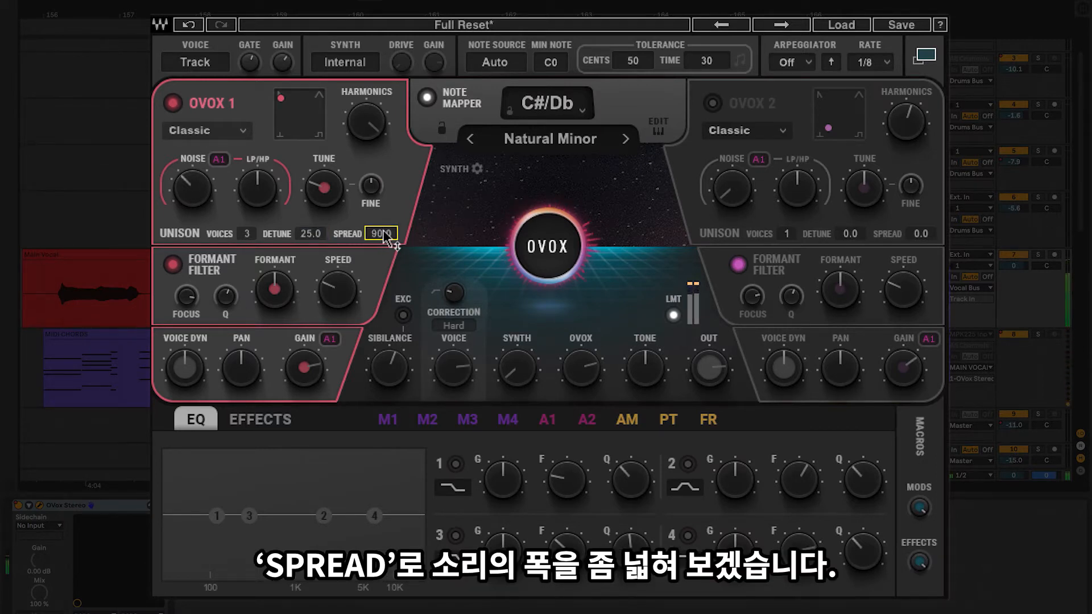
drag(384, 231, 387, 240)
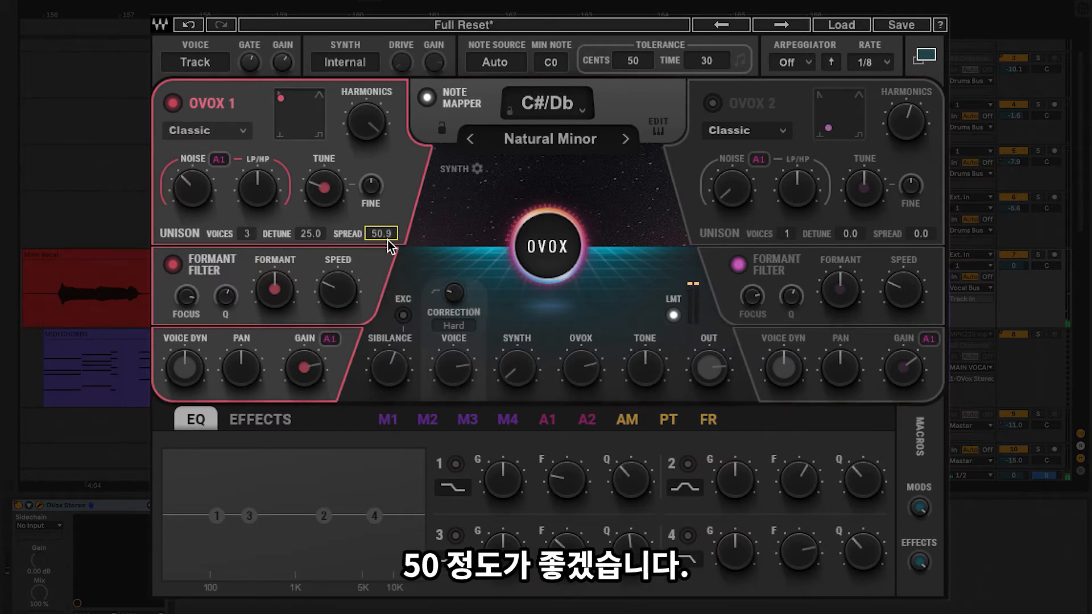
Step: Try out OVOX 1's Formant control in the formant filter section, returning it to centre
click(275, 297)
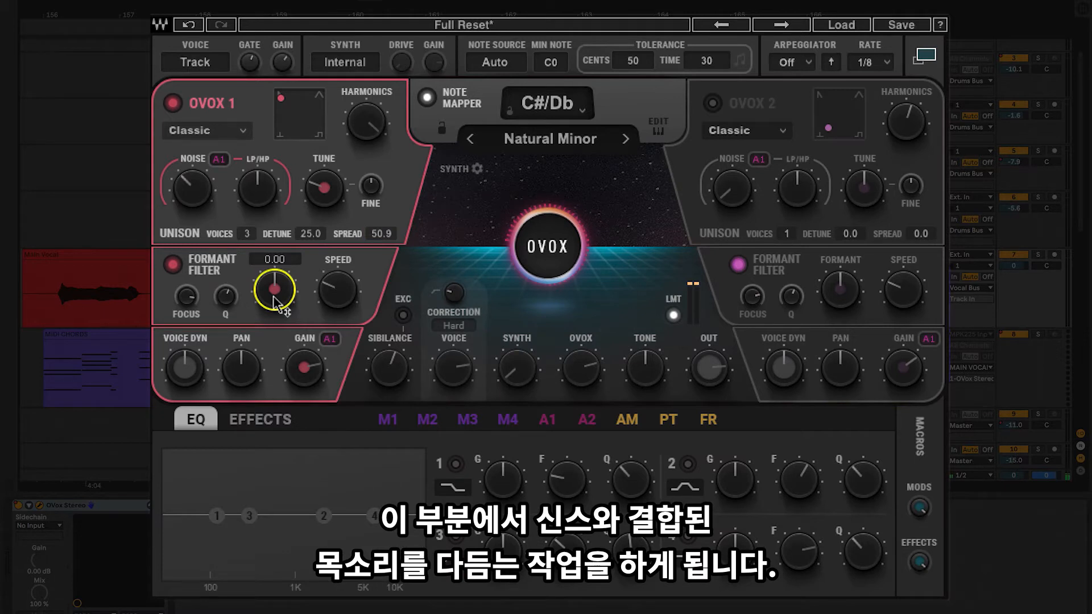
mouse_move(274, 296)
mouse_down()
mouse_move(288, 297)
mouse_move(283, 312)
mouse_move(288, 290)
mouse_up()
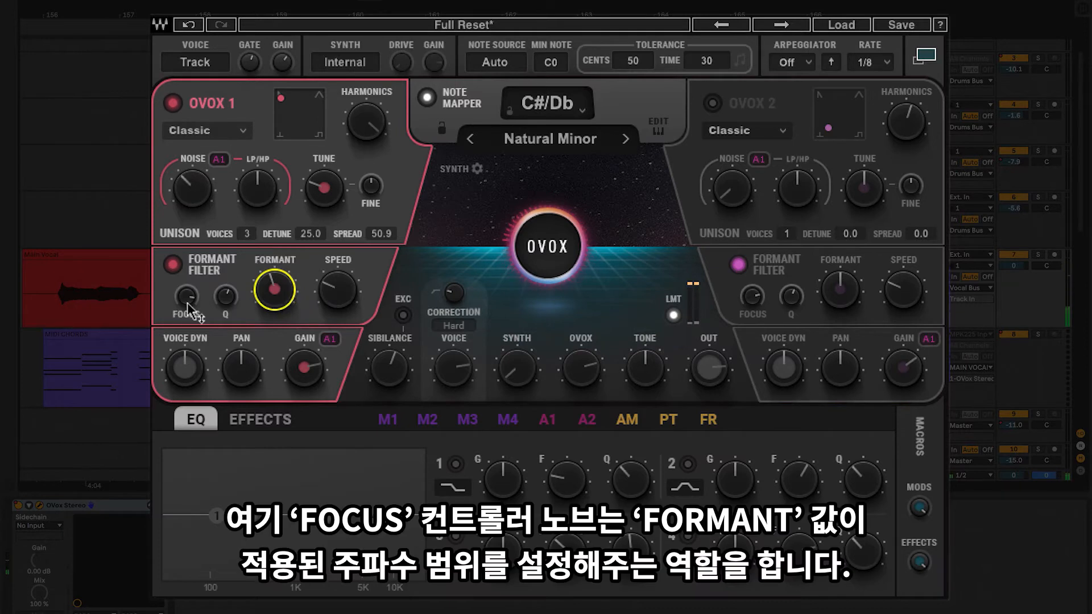
Step: Try out the Focus and Q controls in OVOX 1's formant filter
click(188, 296)
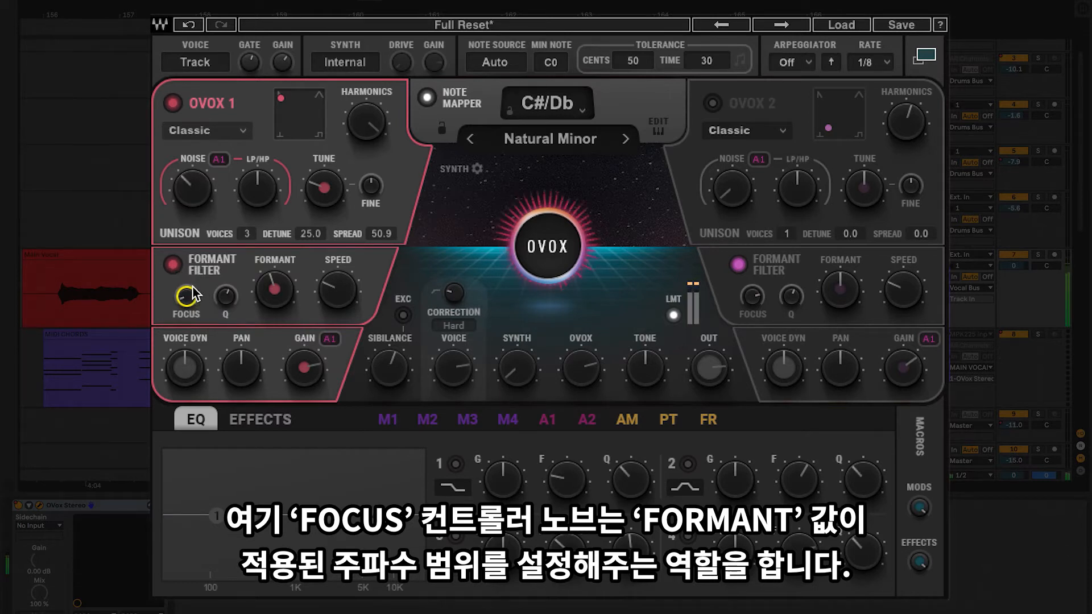
drag(192, 294, 192, 295)
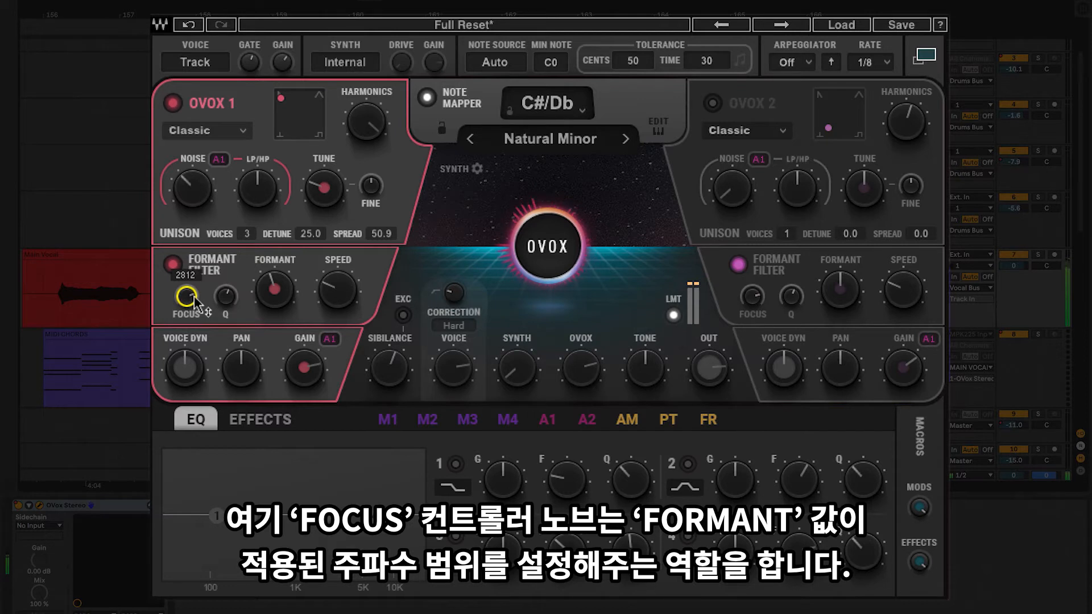
click(224, 296)
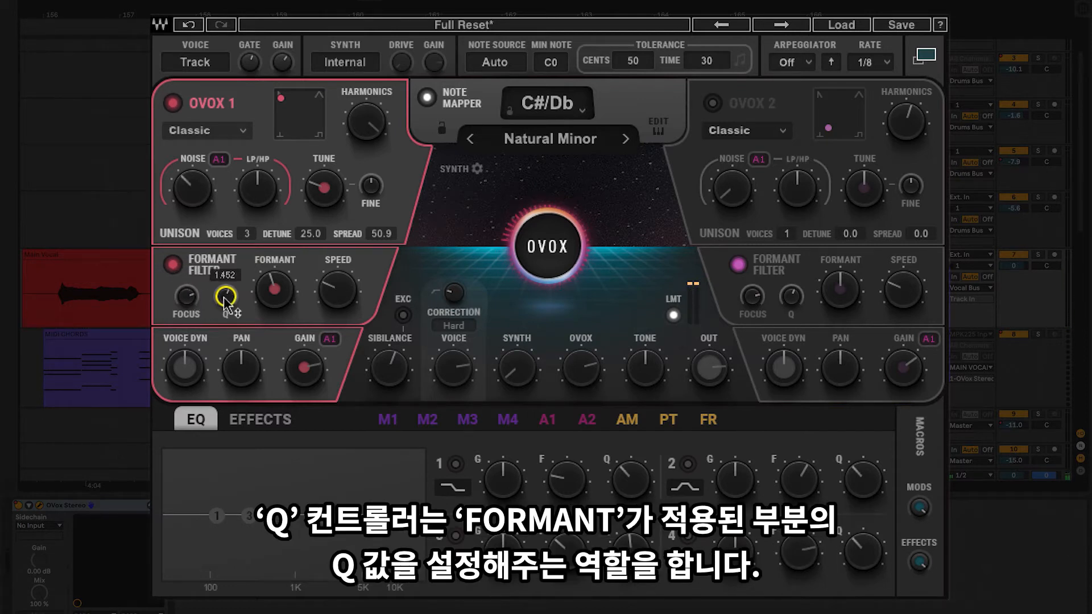
mouse_move(224, 297)
mouse_down()
mouse_move(226, 308)
mouse_move(226, 298)
mouse_up()
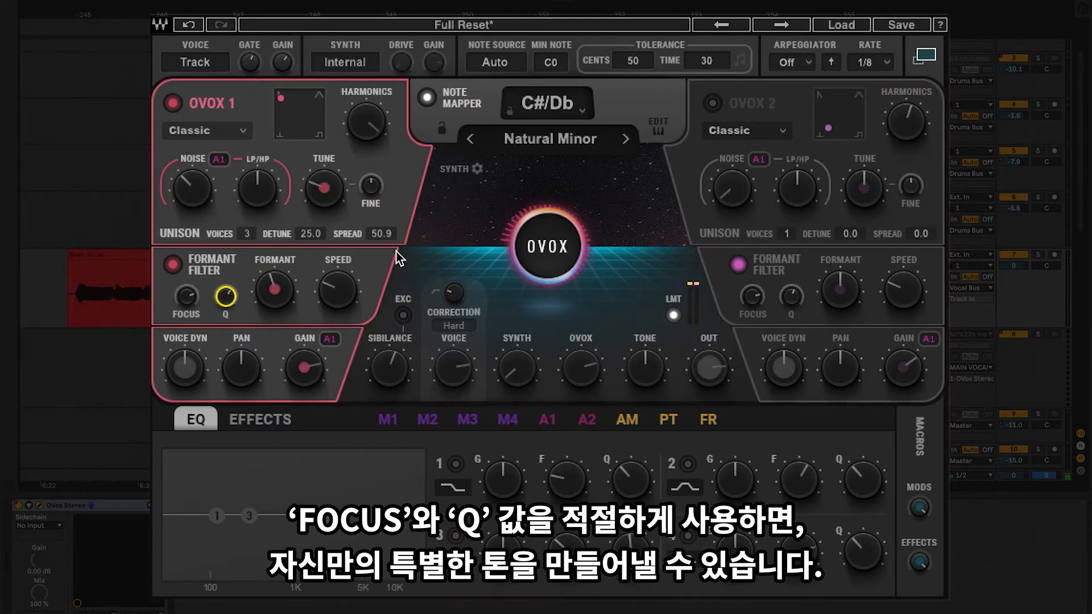
Step: Try OVOX 1's formant filter Speed up to 5000.0, and settle it at 3.5
click(338, 290)
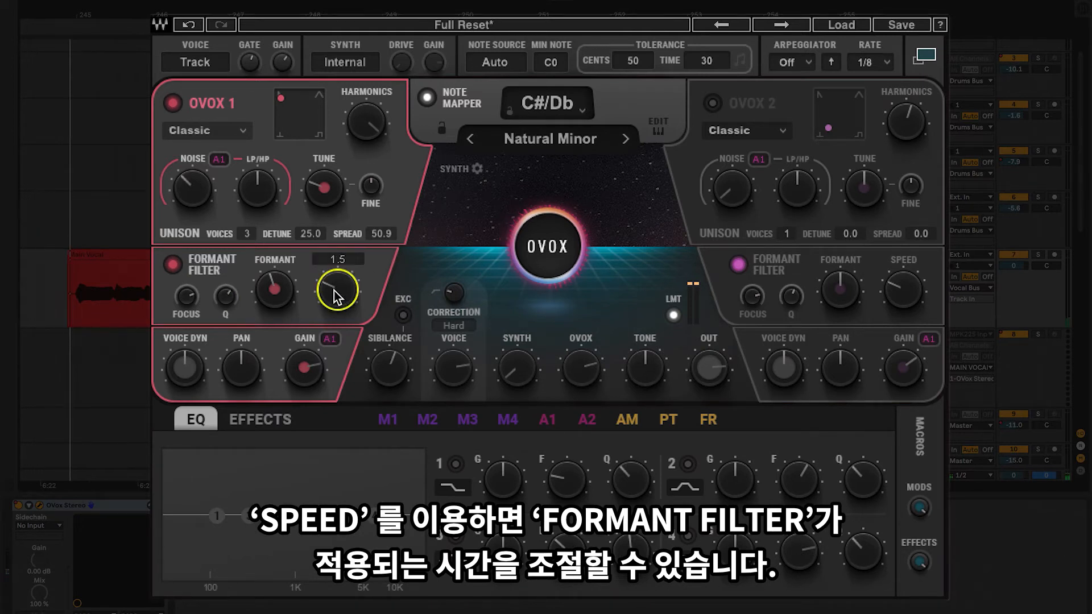
drag(334, 290, 366, 271)
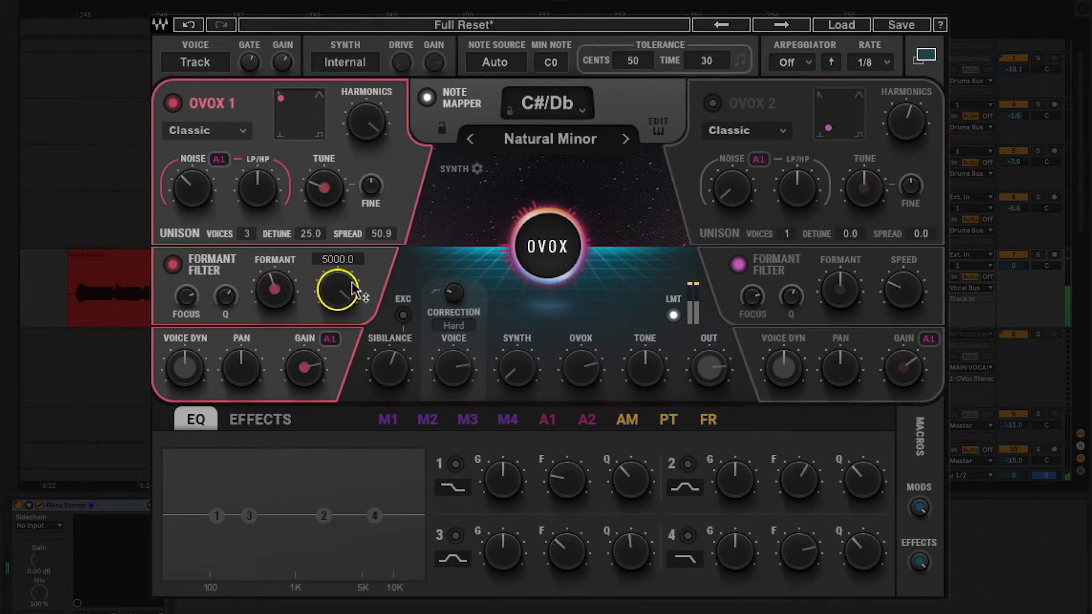
mouse_move(353, 290)
mouse_down()
mouse_move(332, 288)
mouse_move(344, 285)
mouse_up()
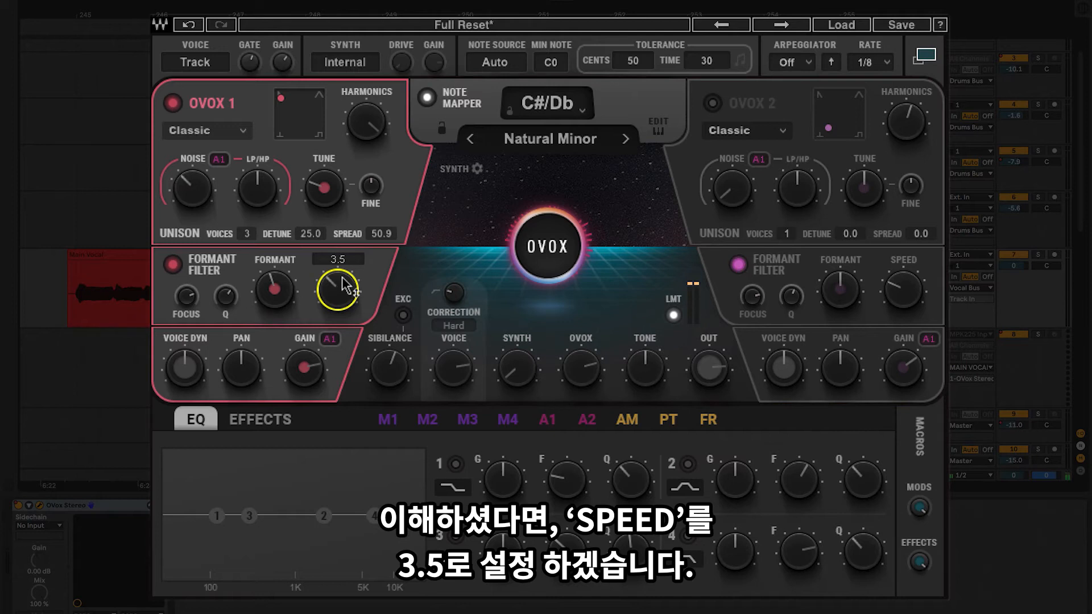
Step: Try out OVOX 1's Voice Dyn around 100, and check its Pan and Gain
click(190, 376)
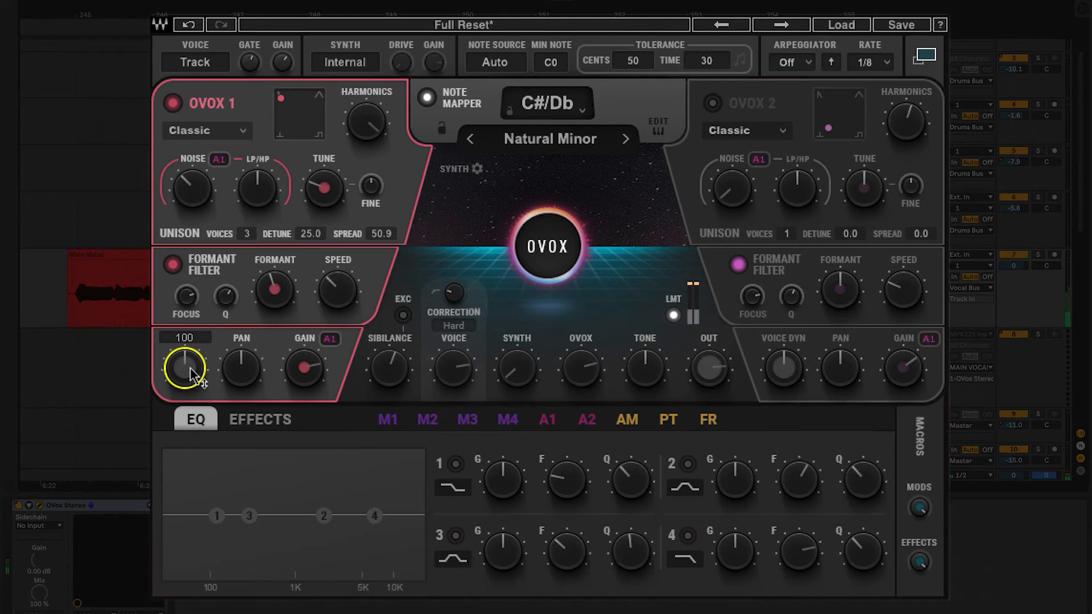
mouse_move(191, 369)
mouse_down()
mouse_move(196, 356)
mouse_move(193, 378)
mouse_move(196, 357)
mouse_up()
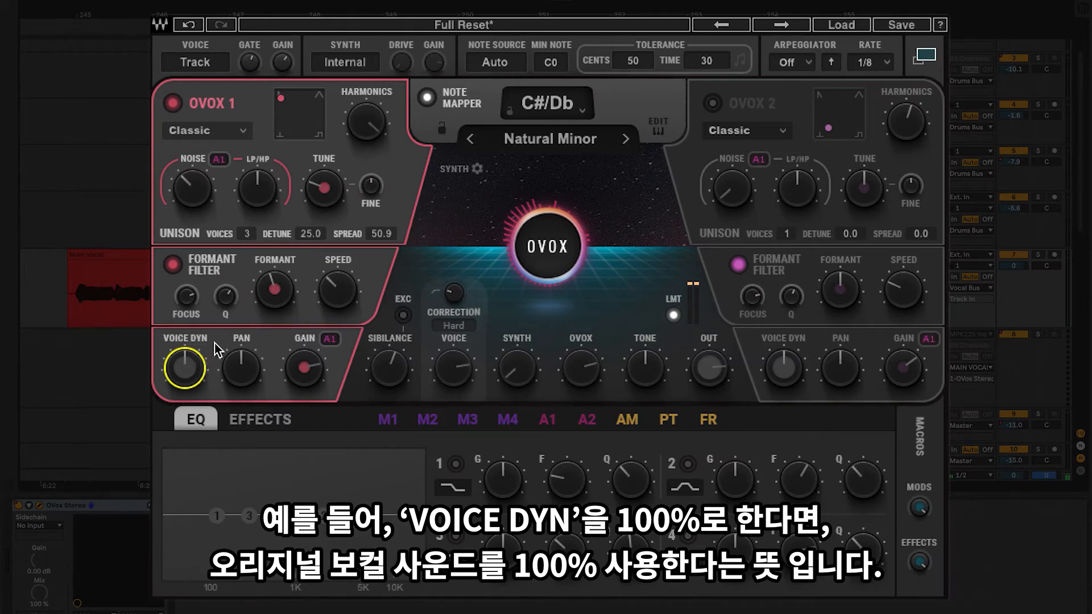
mouse_move(248, 377)
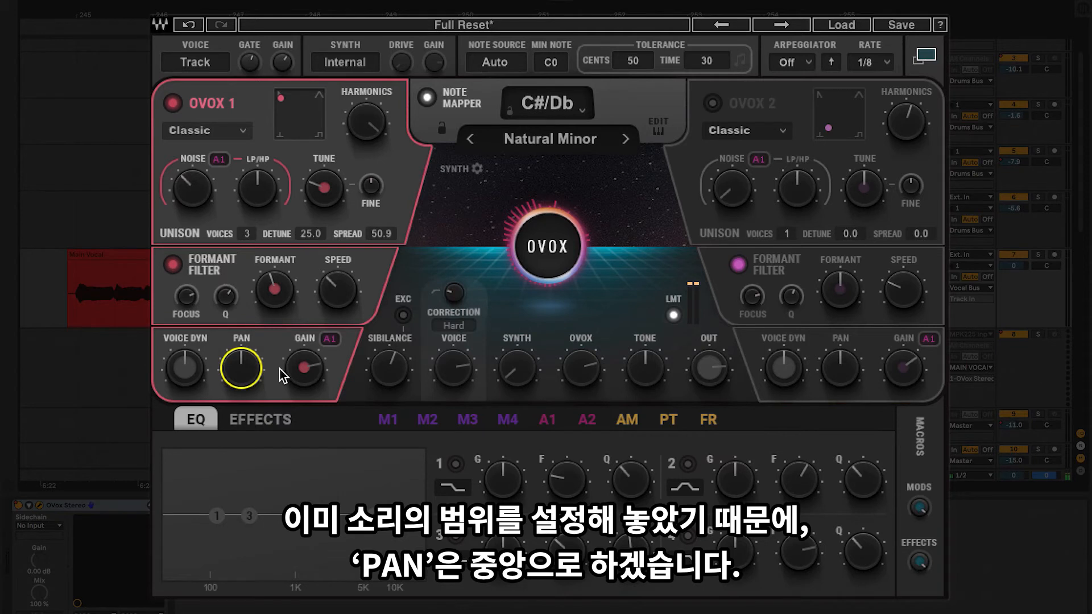
click(304, 374)
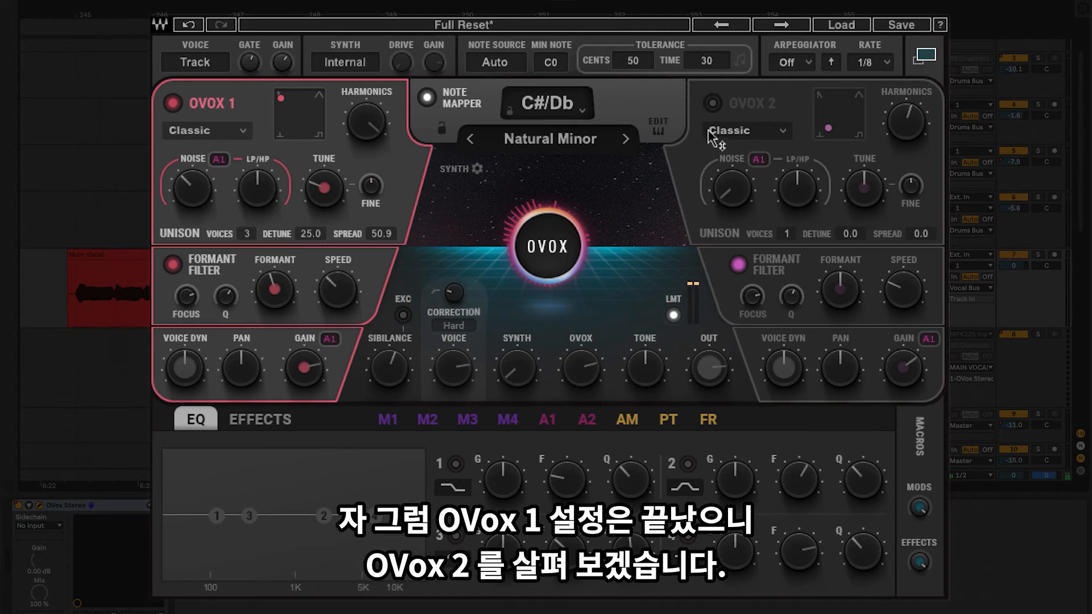
Step: Turn on OVOX 2, move its wave axis point to about the centre, and raise Harmonics to about 300
click(713, 103)
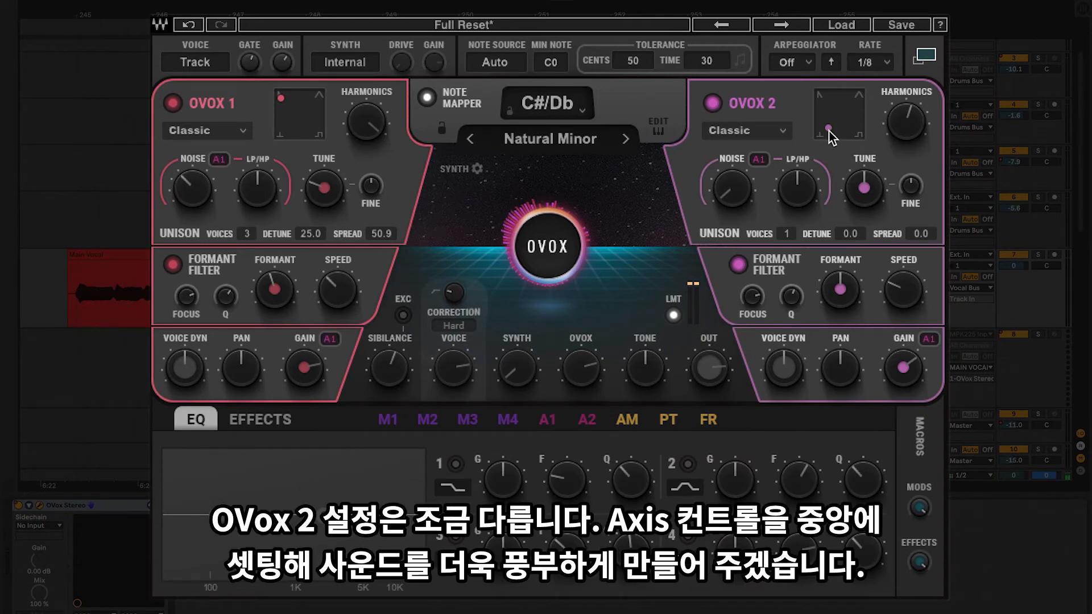
mouse_move(831, 132)
drag(830, 128, 842, 118)
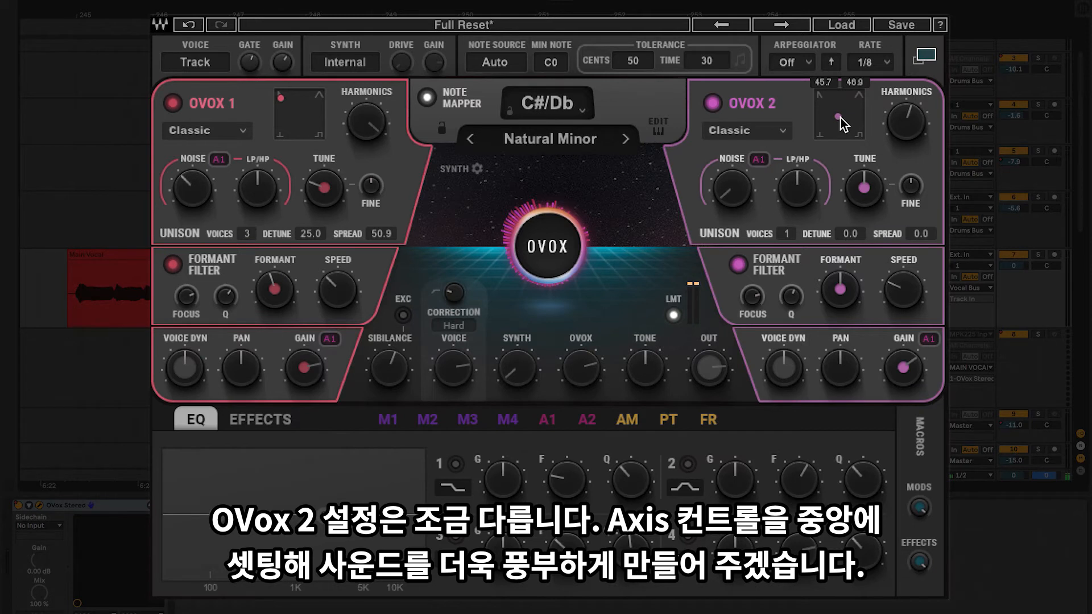
click(903, 125)
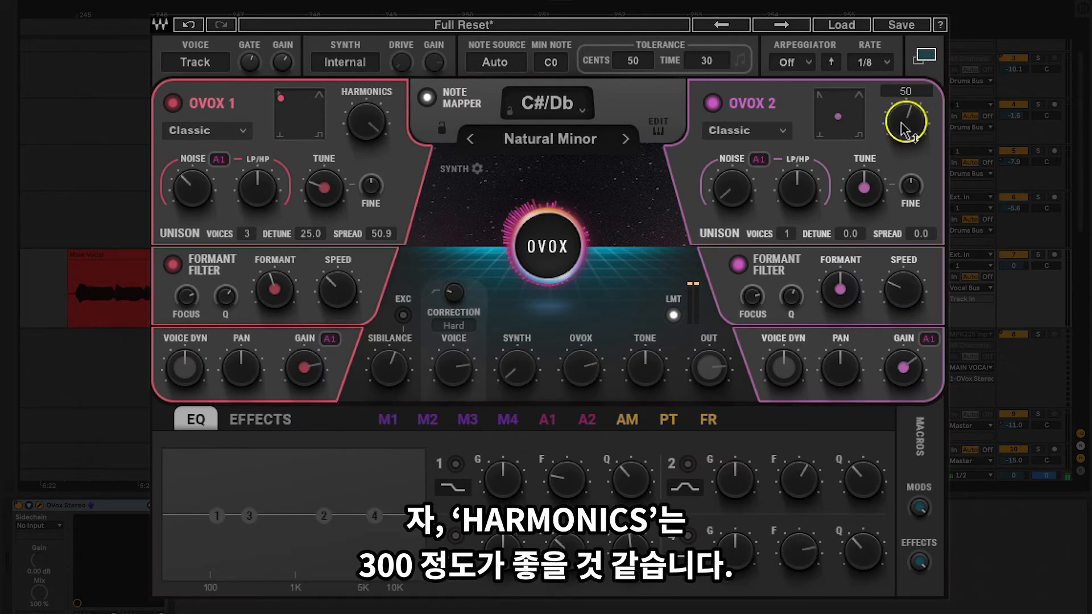
drag(901, 121, 905, 119)
Step: Choose the Talk Vox type for OVOX 2 and raise its Noise to about -39.9, keeping Tune at 0
click(783, 136)
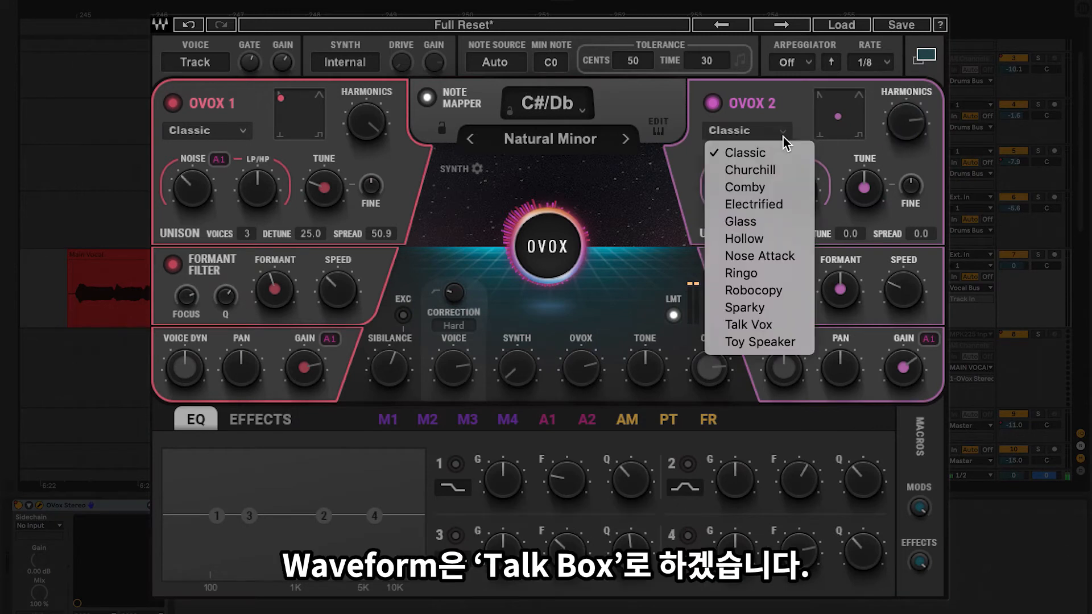
click(756, 327)
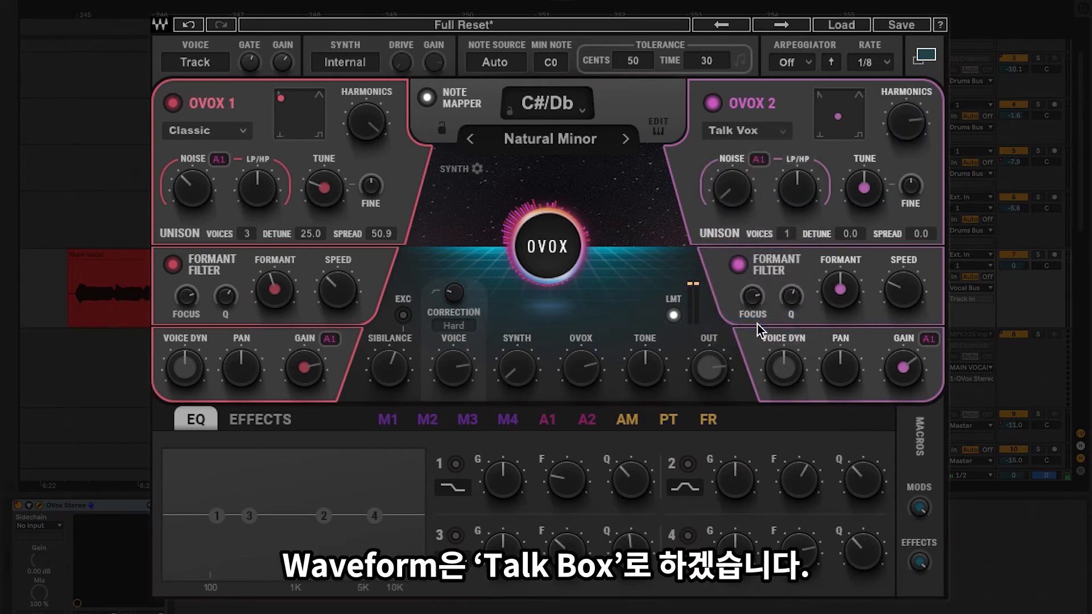
drag(730, 196, 741, 187)
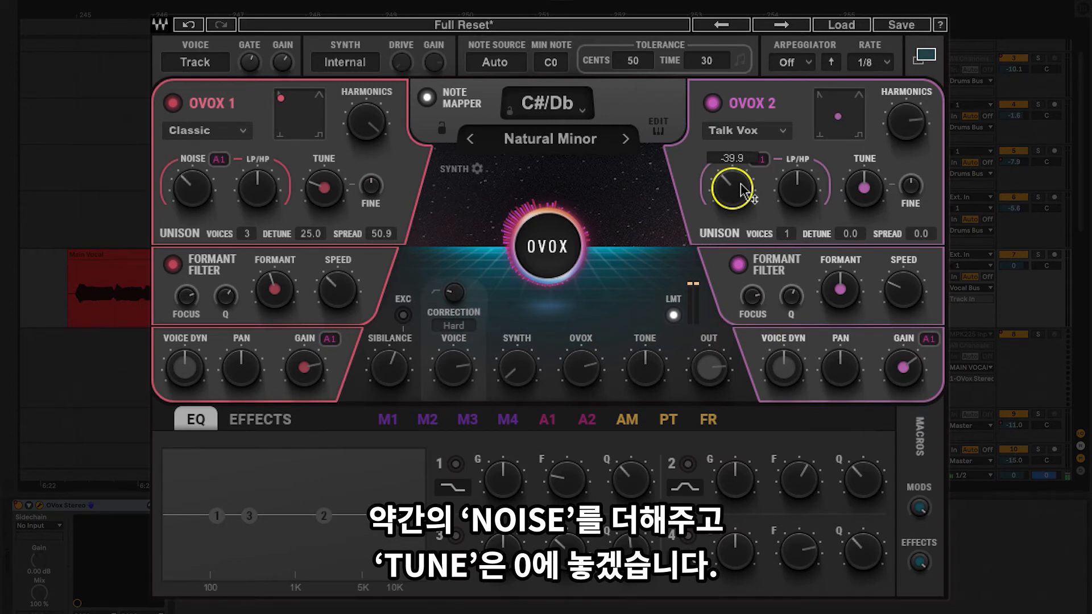
click(865, 190)
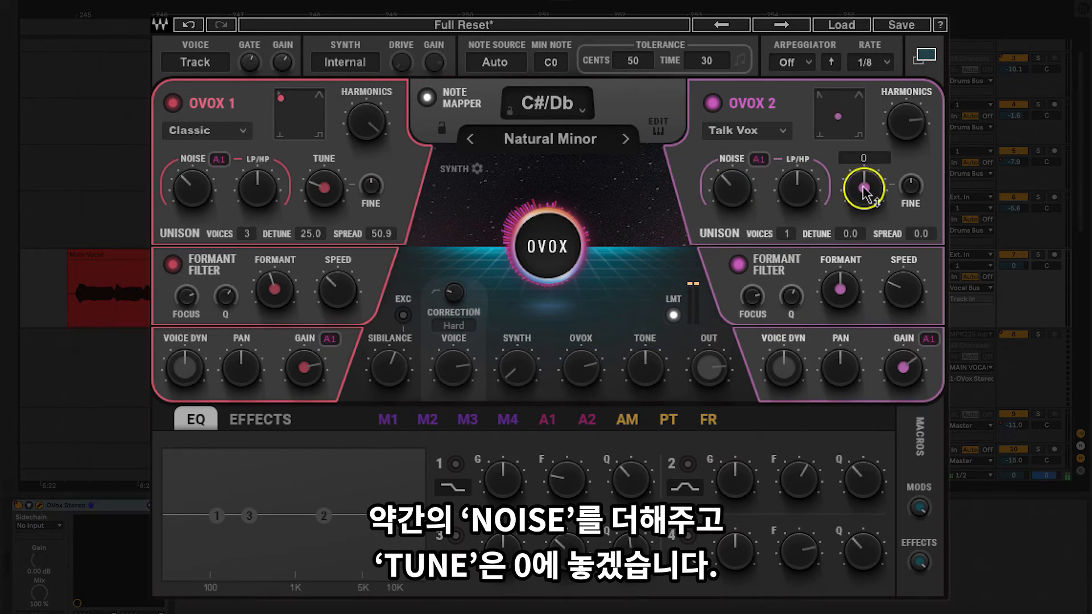
Step: Set OVOX 2's Unison to 2 voices with Detune 15.1 and Spread 90.0
click(790, 234)
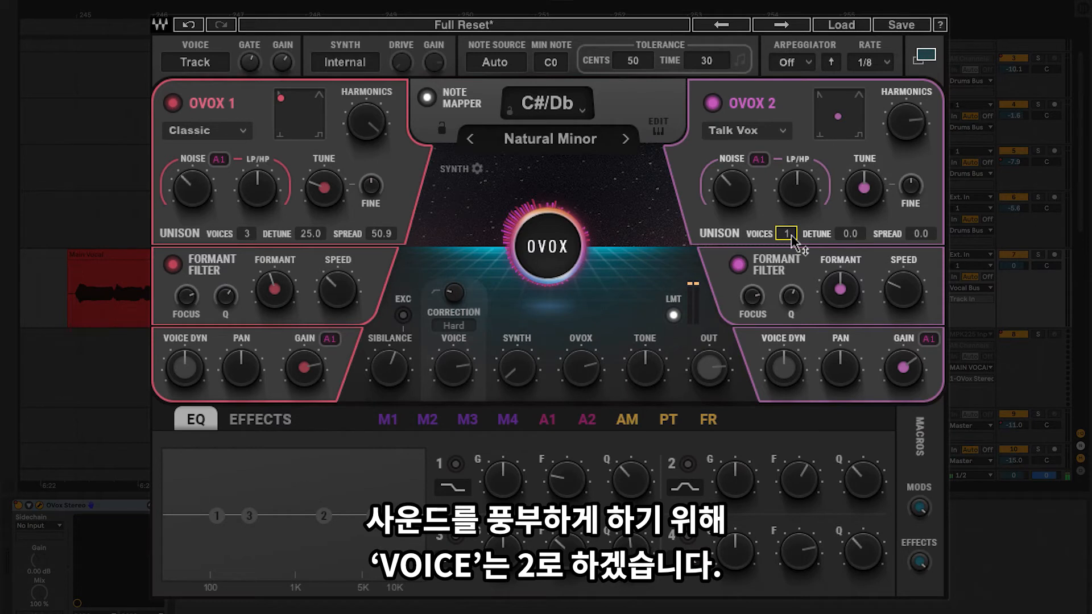
click(847, 235)
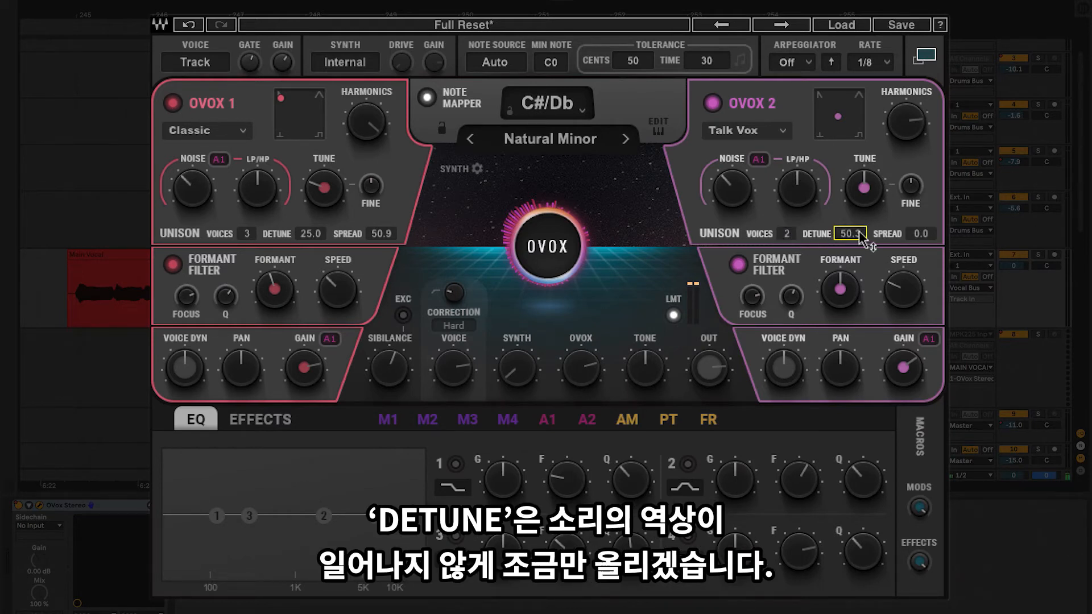
drag(859, 233, 858, 235)
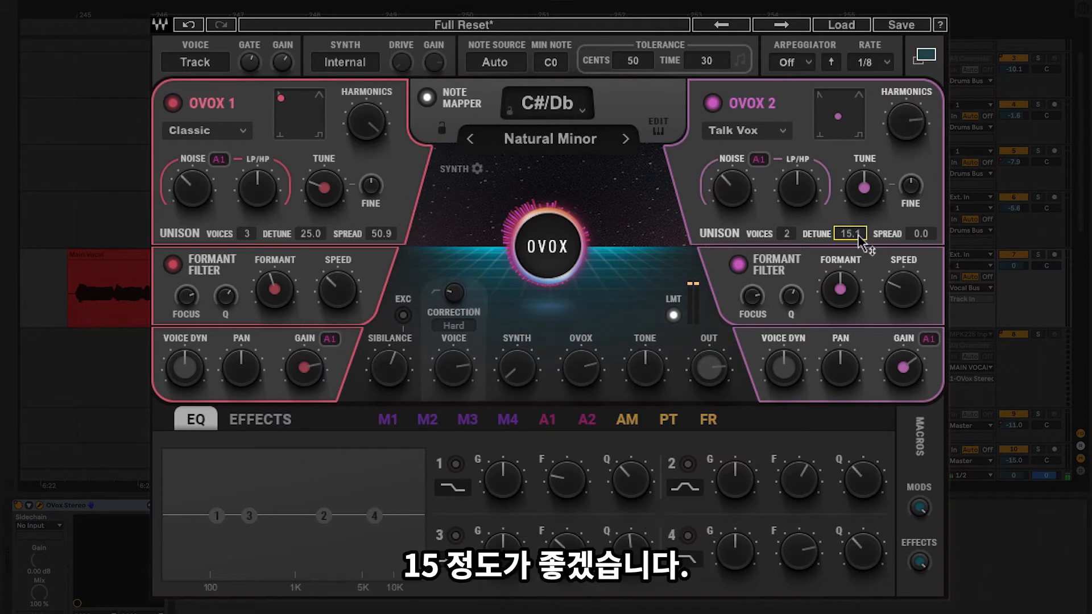
click(915, 233)
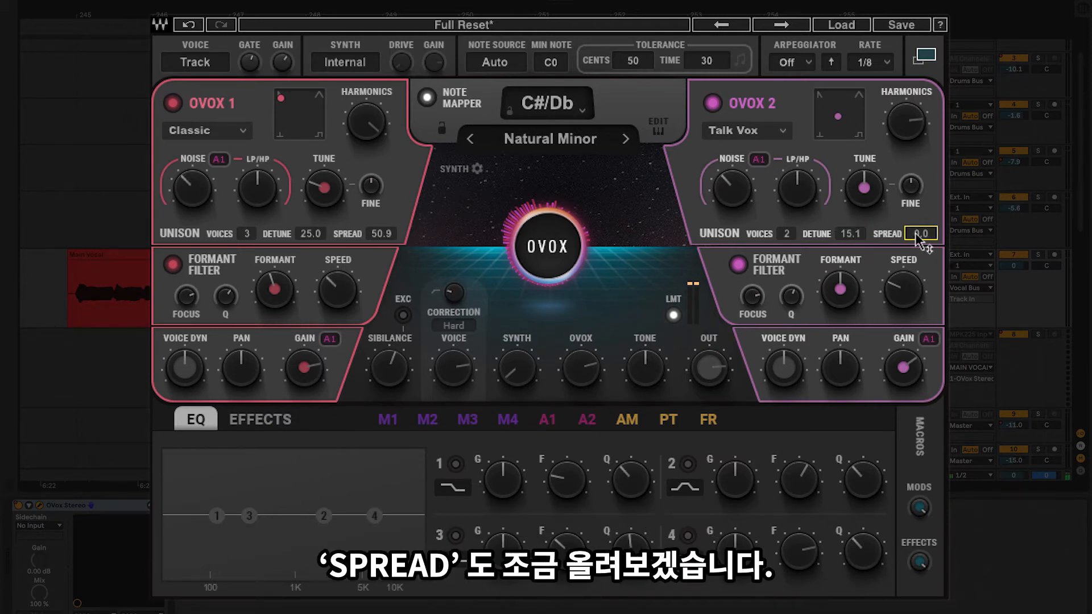
drag(916, 234, 919, 235)
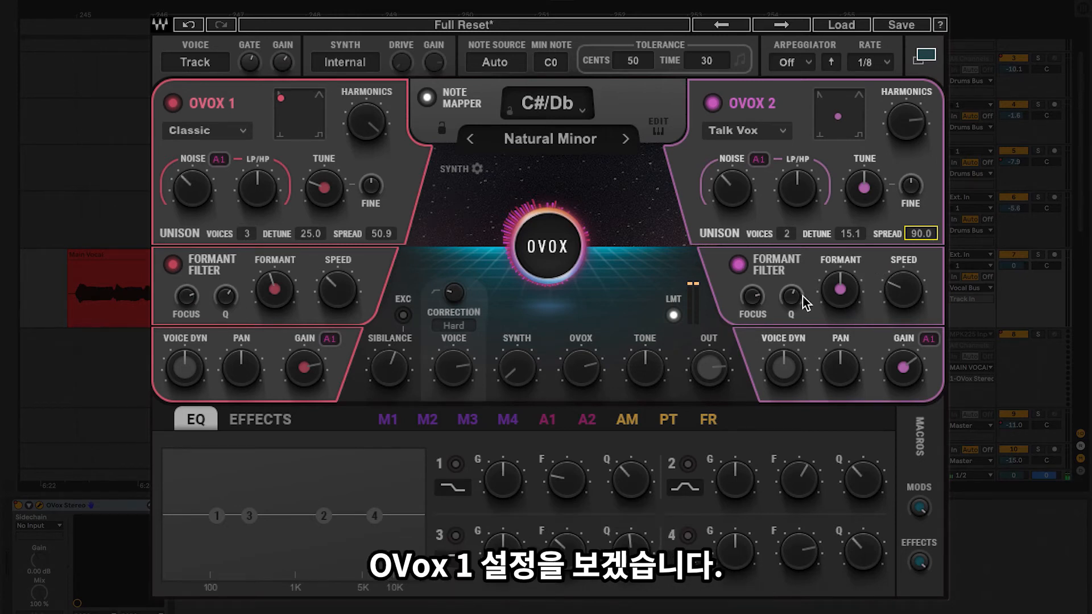
Step: Raise OVOX 2's Formant slightly for a more feminine tone while auditioning it without OVOX 1
click(288, 305)
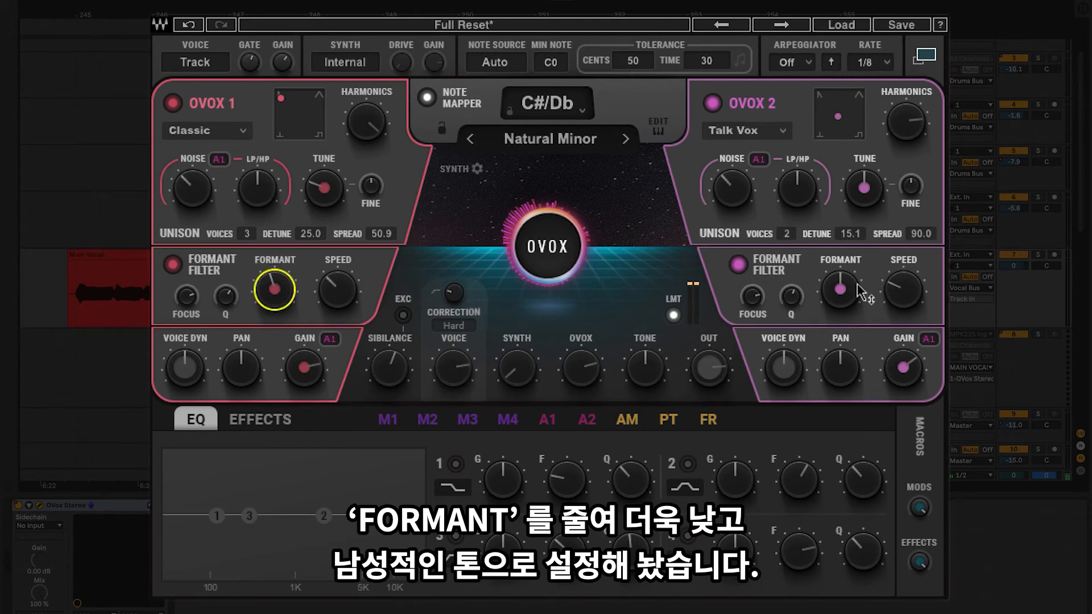
click(841, 290)
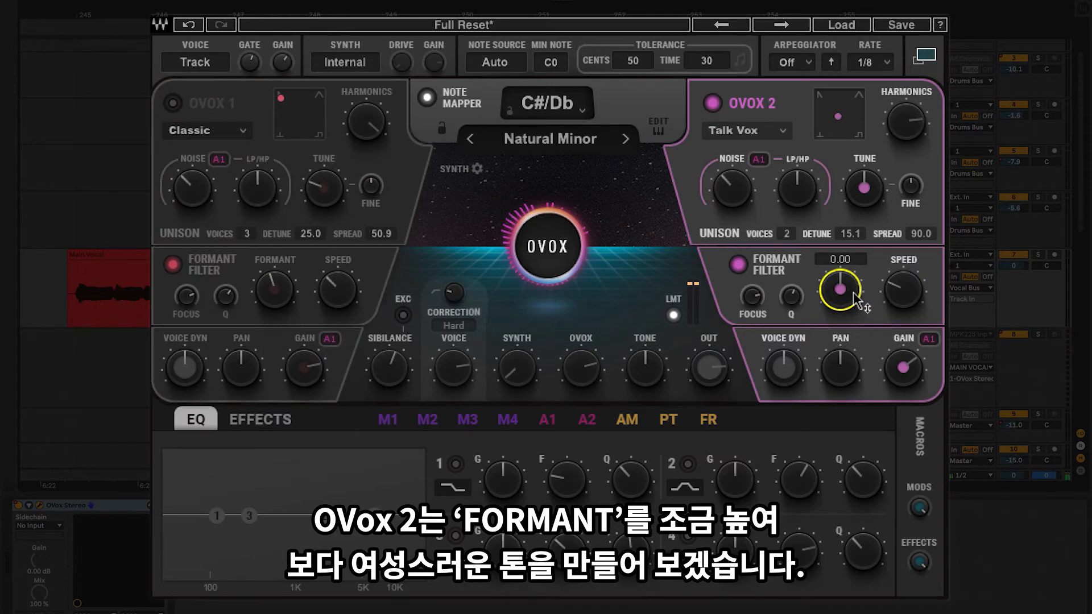
drag(858, 298, 859, 283)
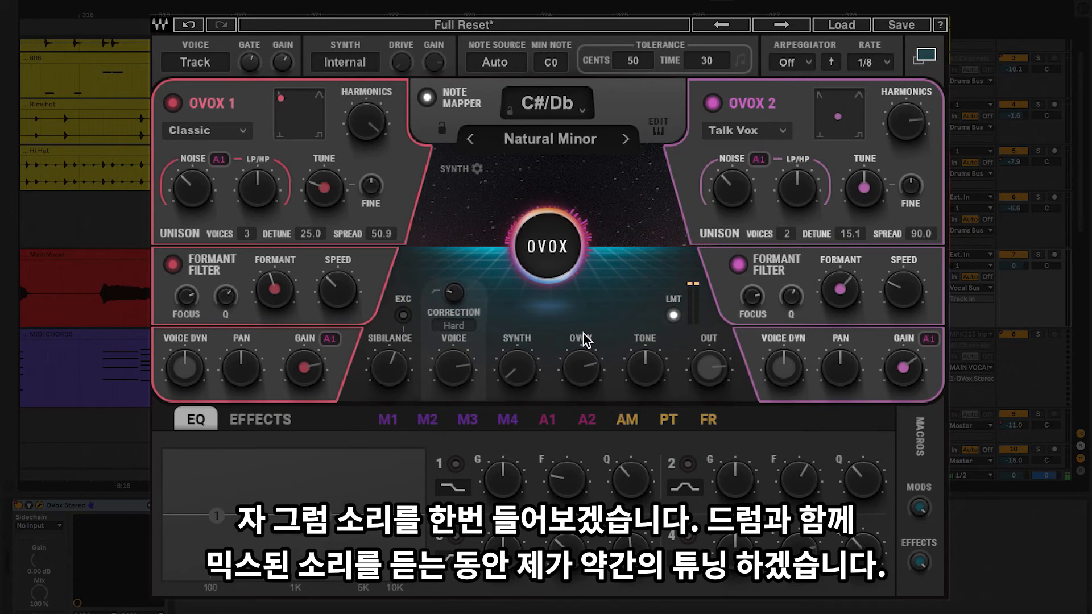
Step: Play the vocal with the drums and raise the Voice level to about 2.1 and the OVox level to about -5.6
mouse_move(455, 377)
key(space)
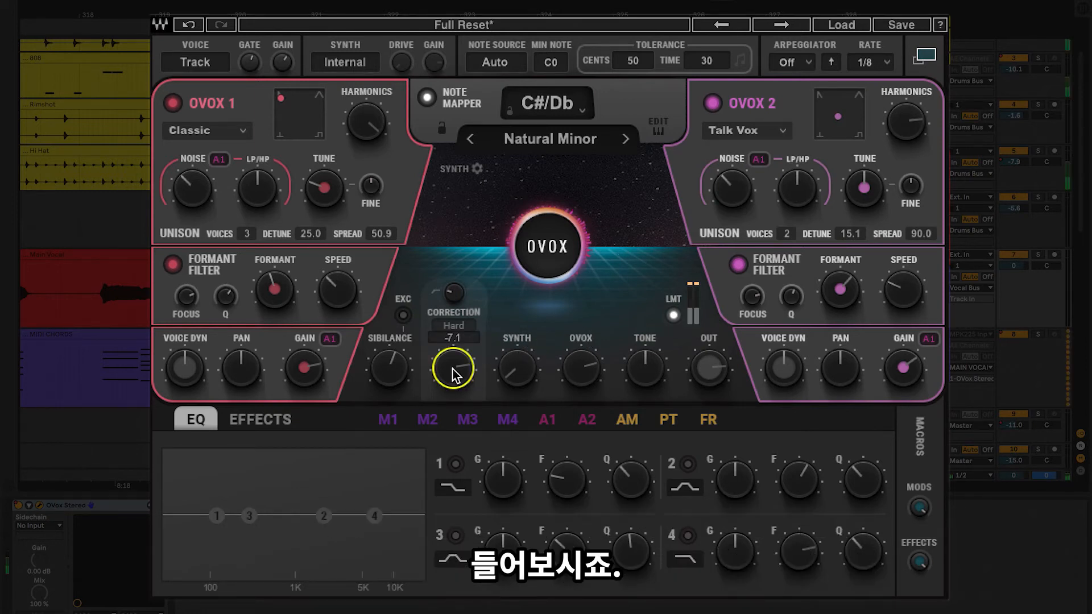
scroll(453, 369, up, 3)
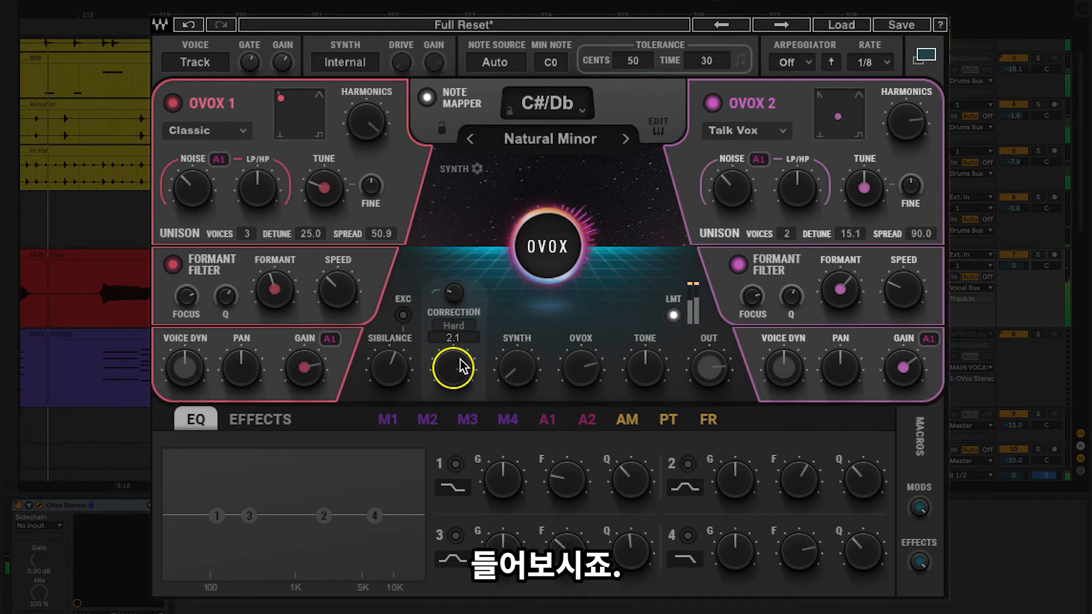
mouse_move(584, 376)
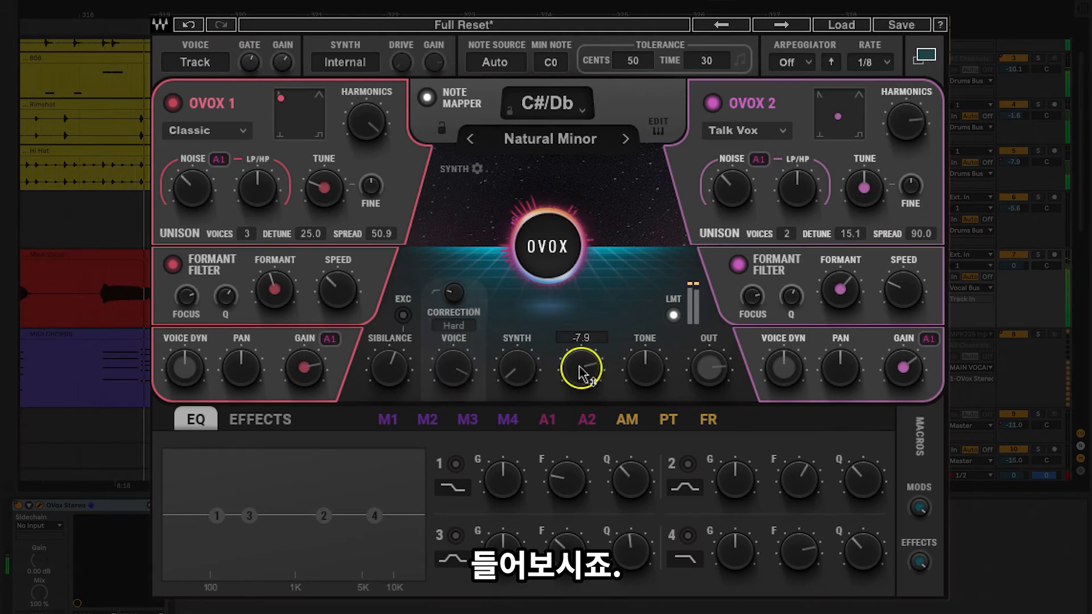
scroll(584, 376, up, 2)
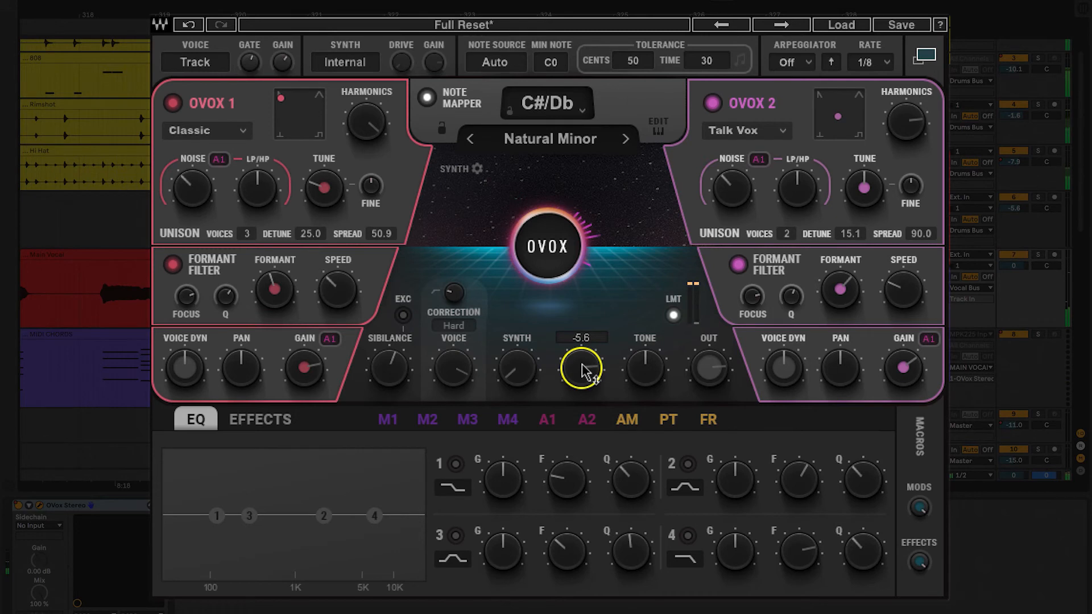
Step: During playback, raise Sibilance above -12.0 and set Tone moderately above centre to brighten the vocal
mouse_move(401, 379)
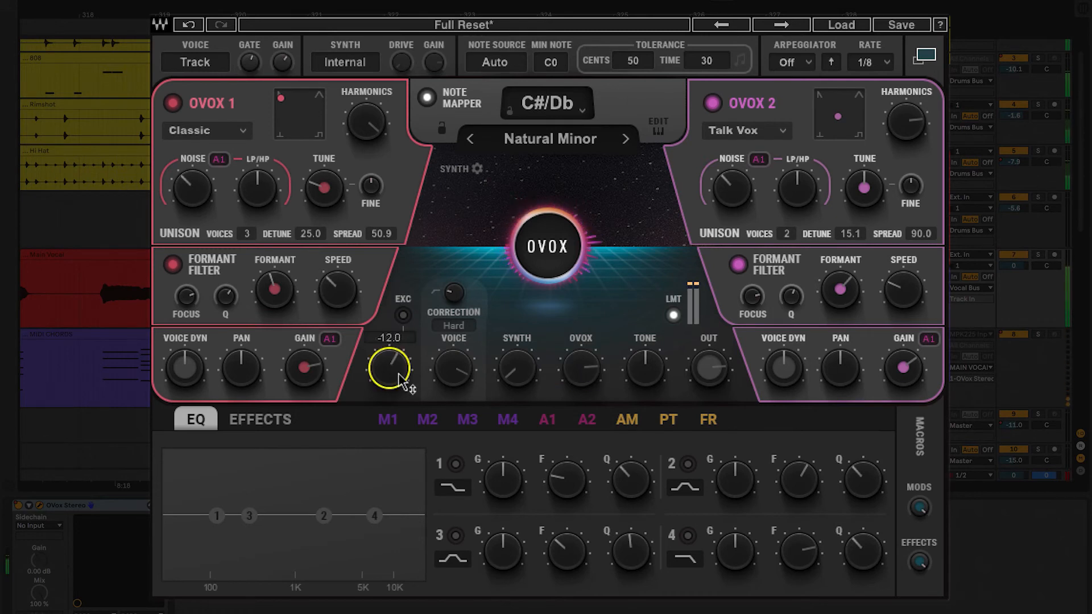
mouse_move(654, 375)
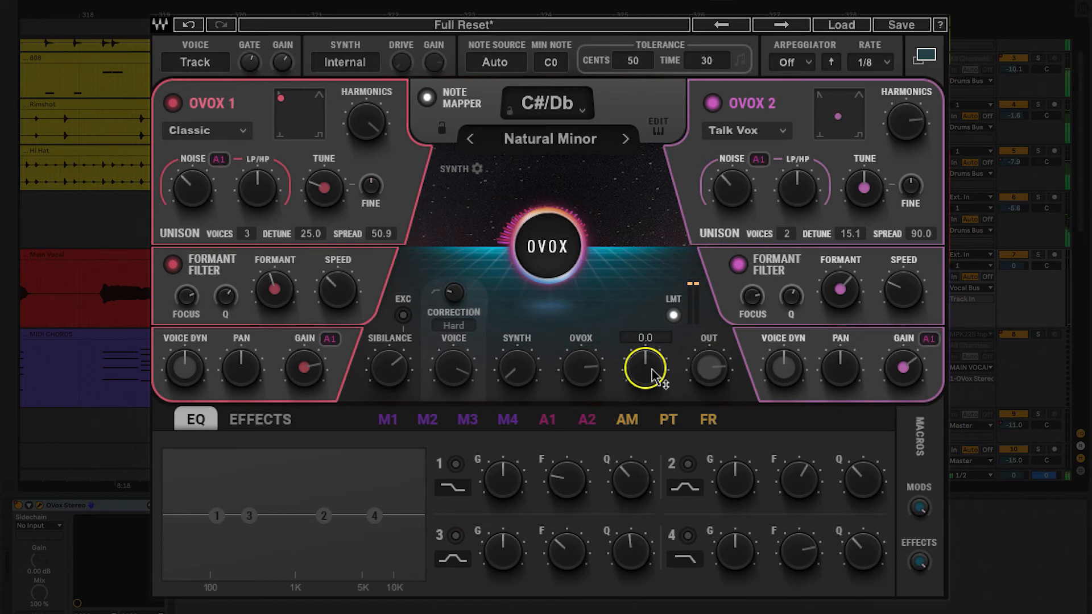
scroll(652, 369, up, 5)
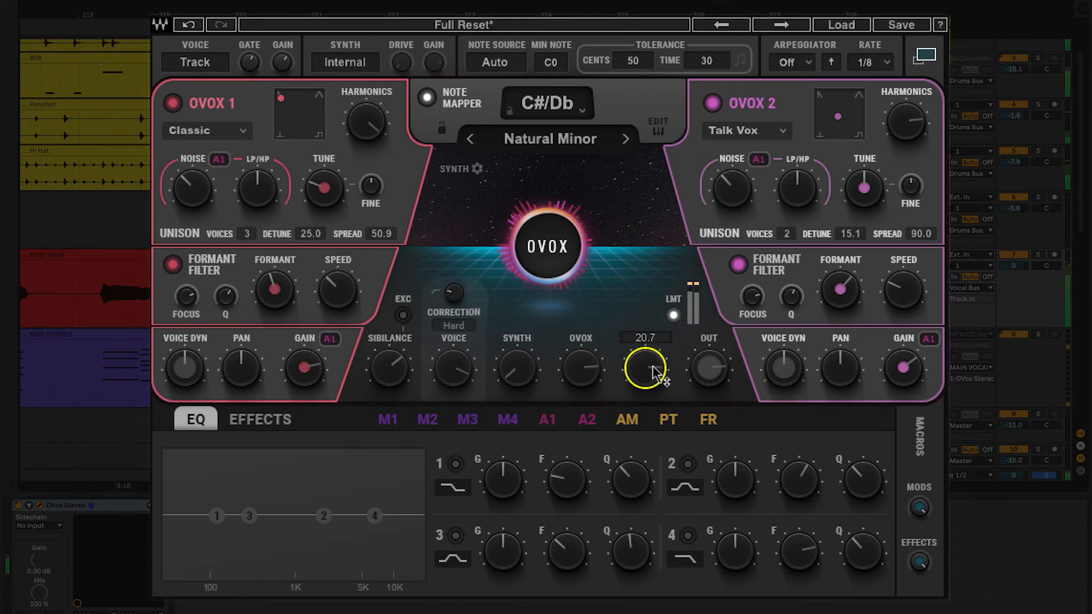
drag(654, 367, 651, 376)
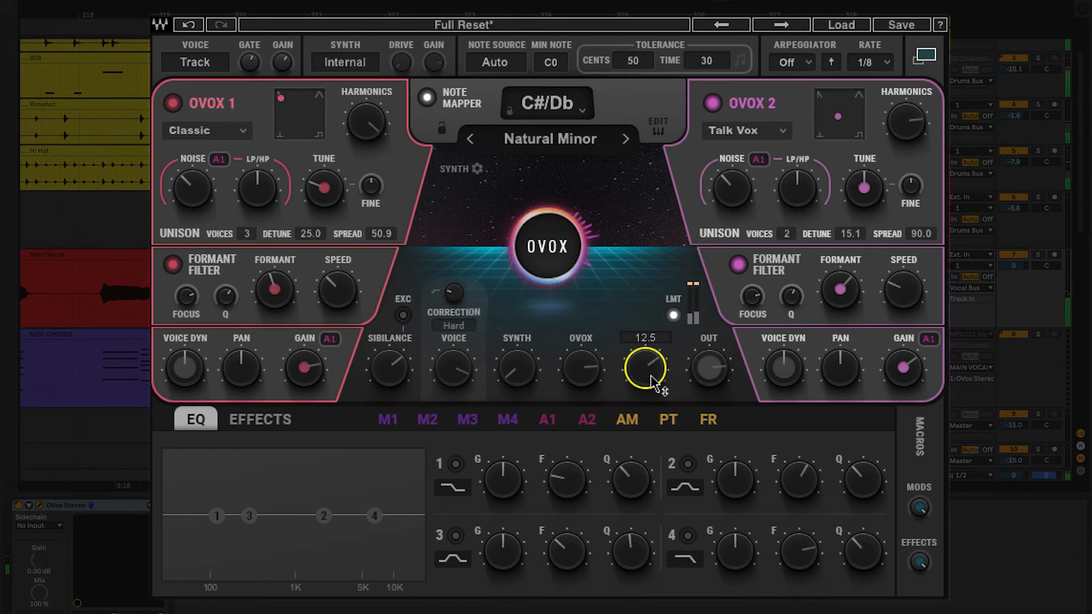
click(459, 375)
click(587, 375)
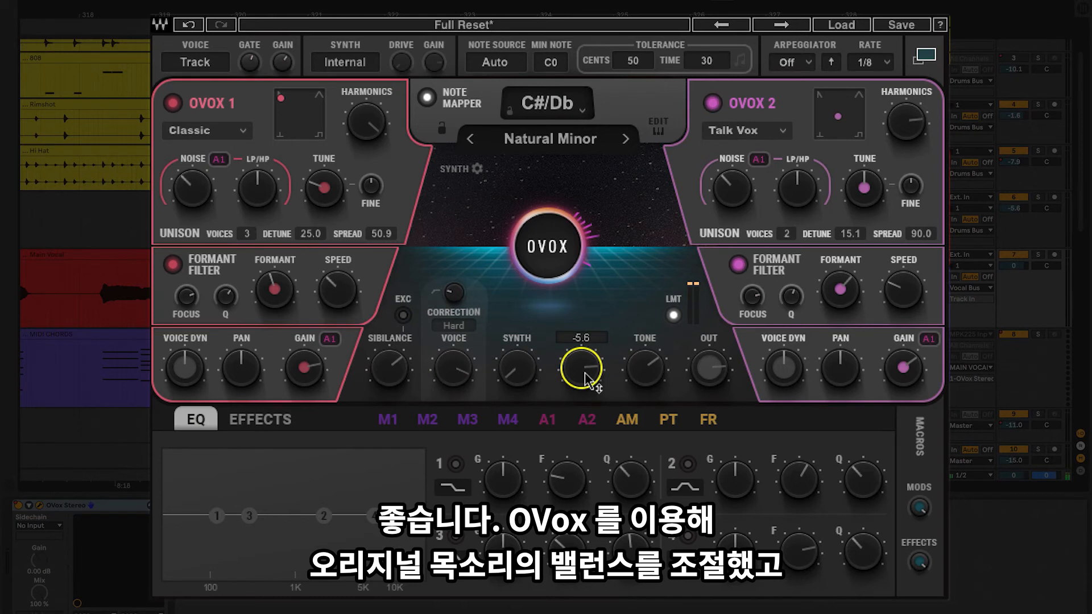
click(400, 379)
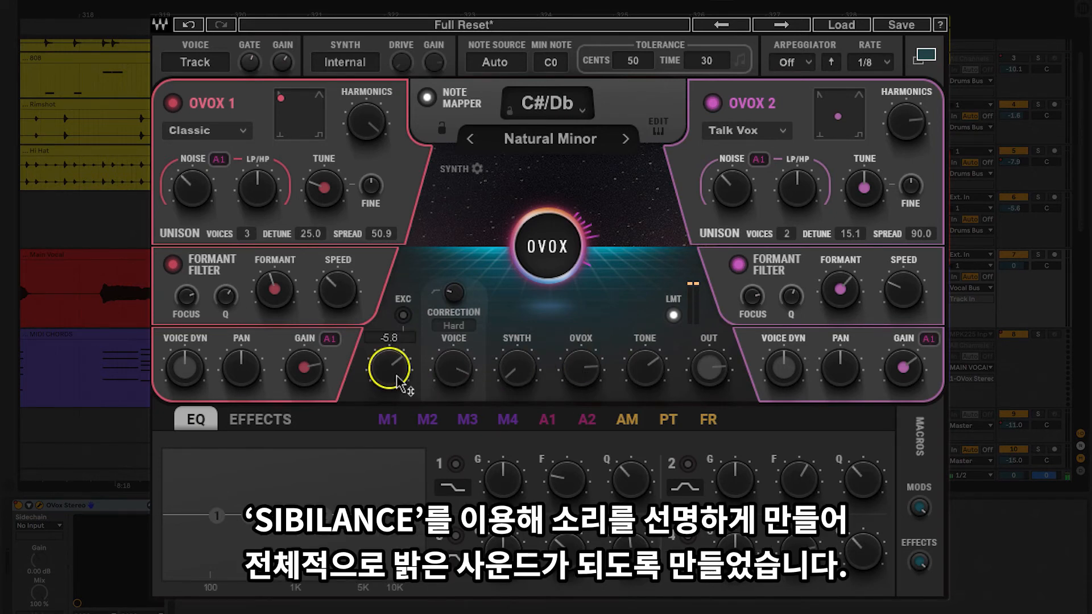
click(645, 377)
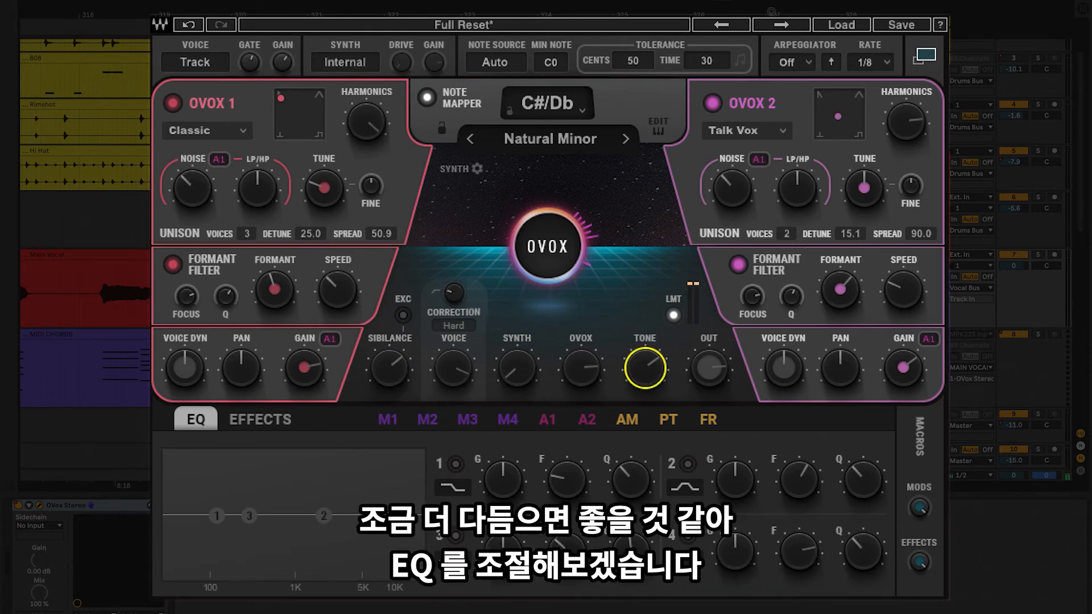
Step: Enable EQ bands 1 and 2, boost band 1's gain moderately, and set band 2's gain to about 3.3
click(455, 465)
drag(524, 493, 521, 488)
click(688, 464)
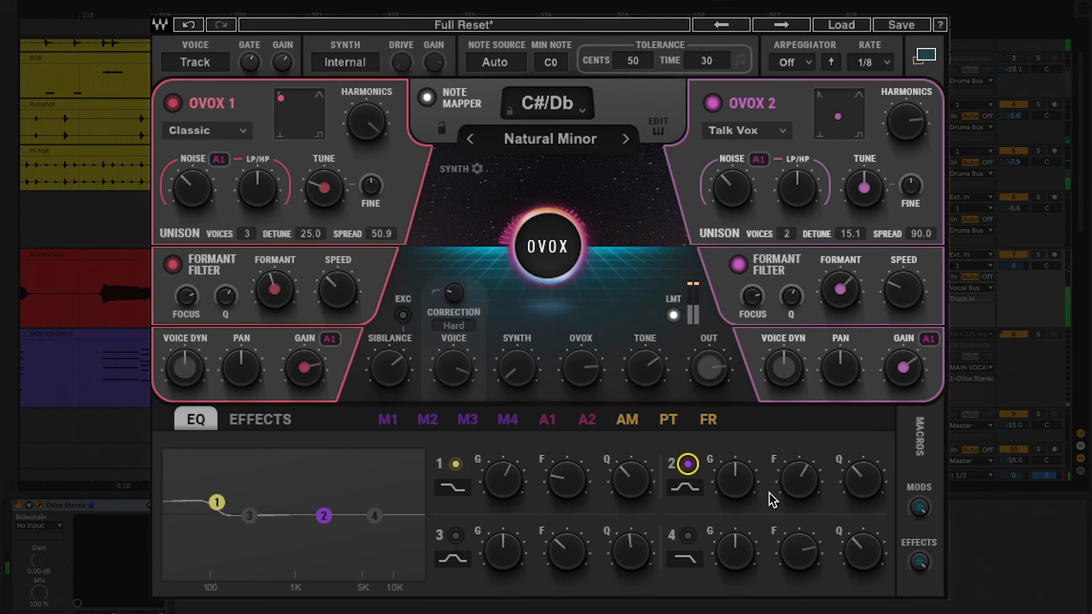
drag(751, 494, 747, 488)
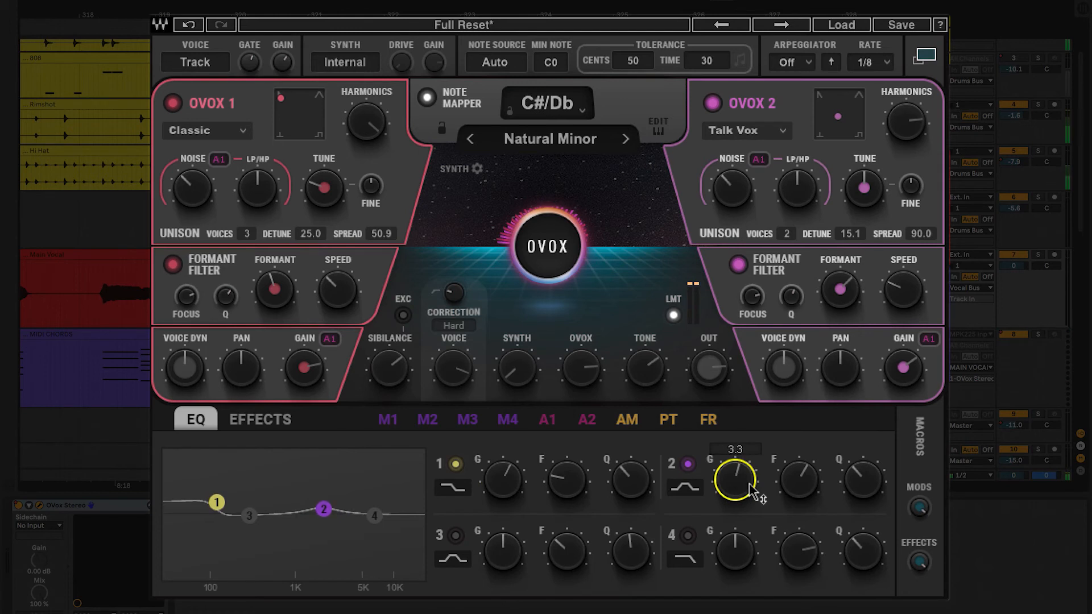
Step: Enable EQ bands 3 and 4, boost band 3's gain slightly, and raise the low-pass cutoff frequency of band 4
click(456, 535)
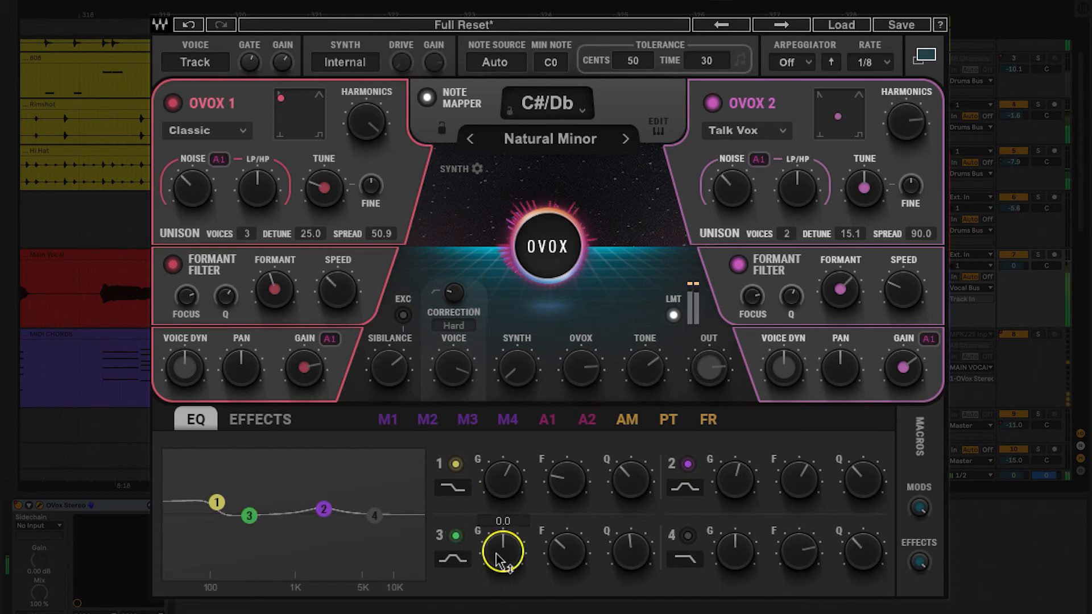
drag(500, 557, 501, 547)
click(688, 535)
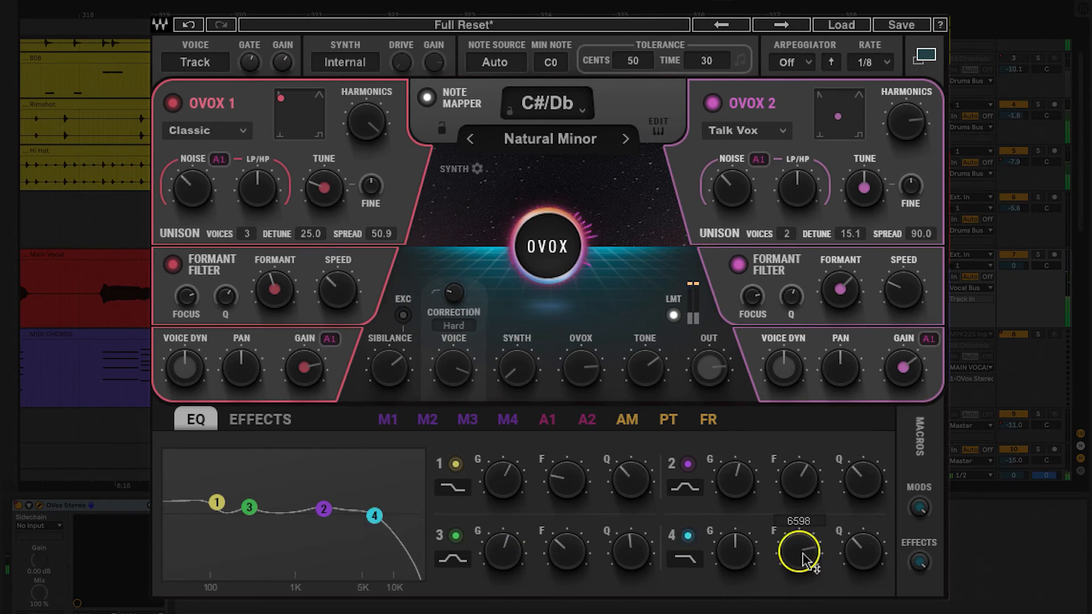
drag(802, 552, 805, 558)
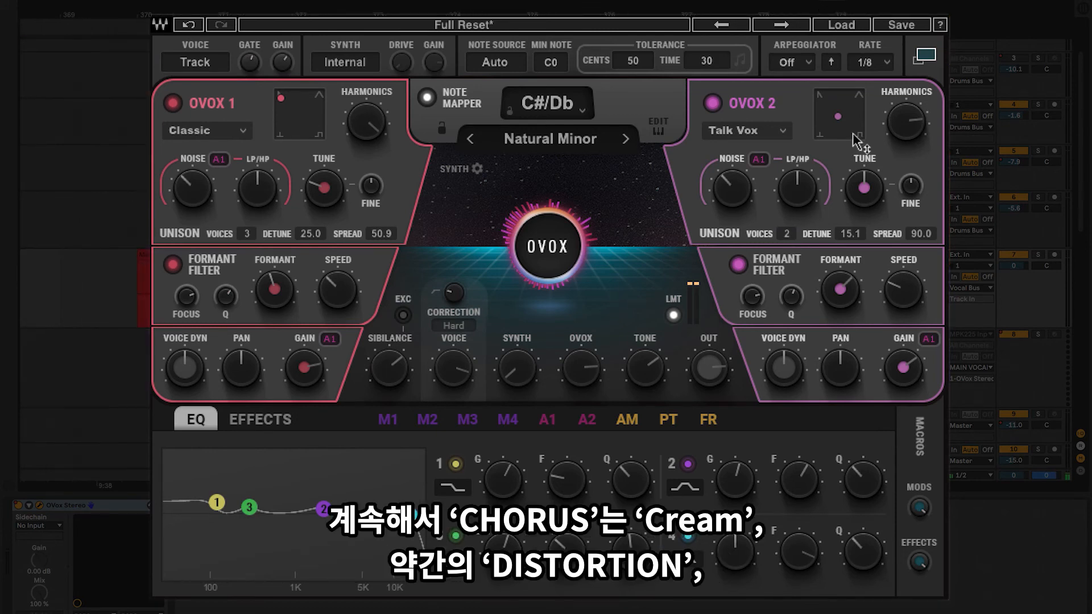
Step: Turn on the Cream Chorus, Clipped Distortion, Bright Reverb and Basic Delay effects
click(249, 427)
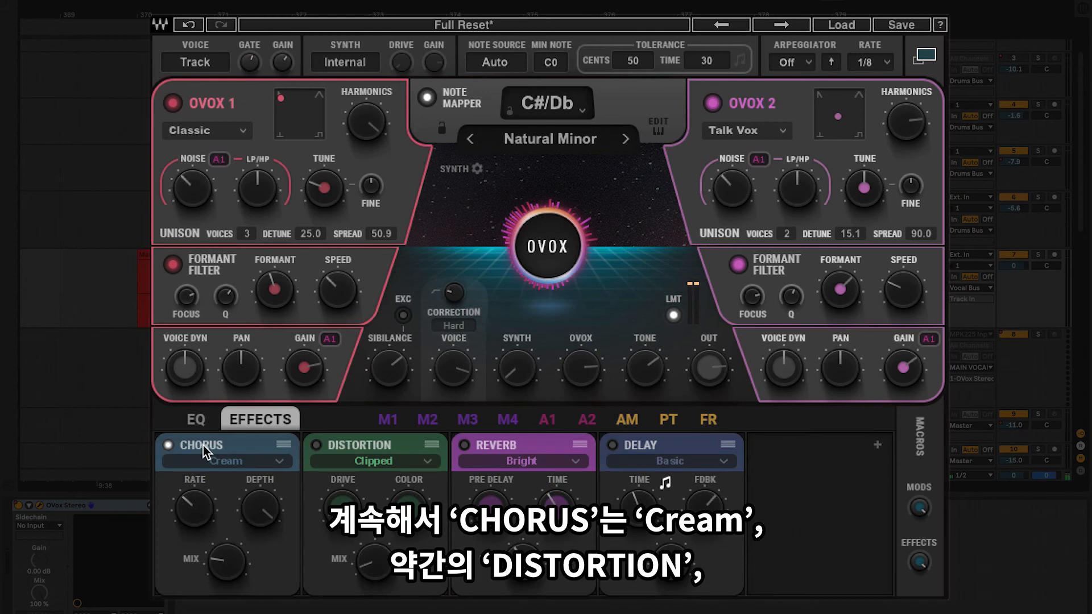
click(317, 446)
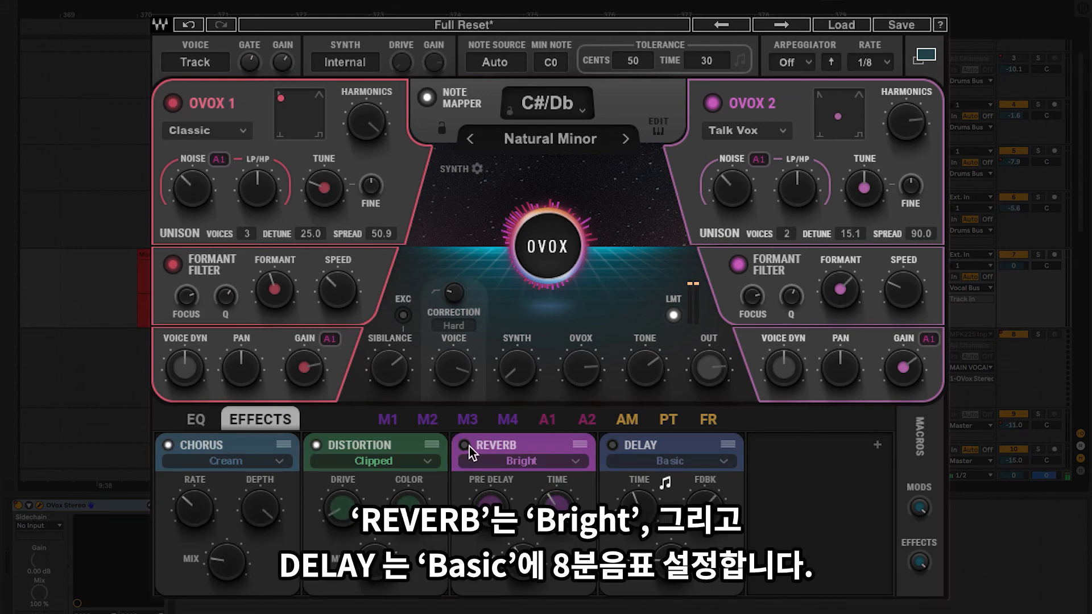
click(465, 446)
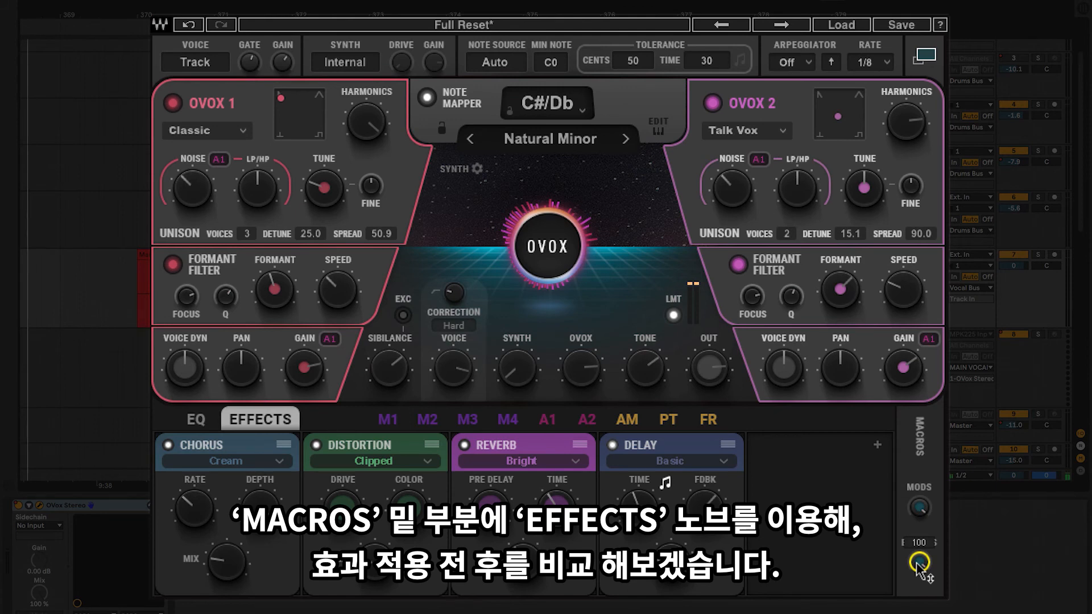
Step: Compare the vocal without and with effects by lowering the Effects macro to 0 and restoring it to full
drag(917, 564, 917, 609)
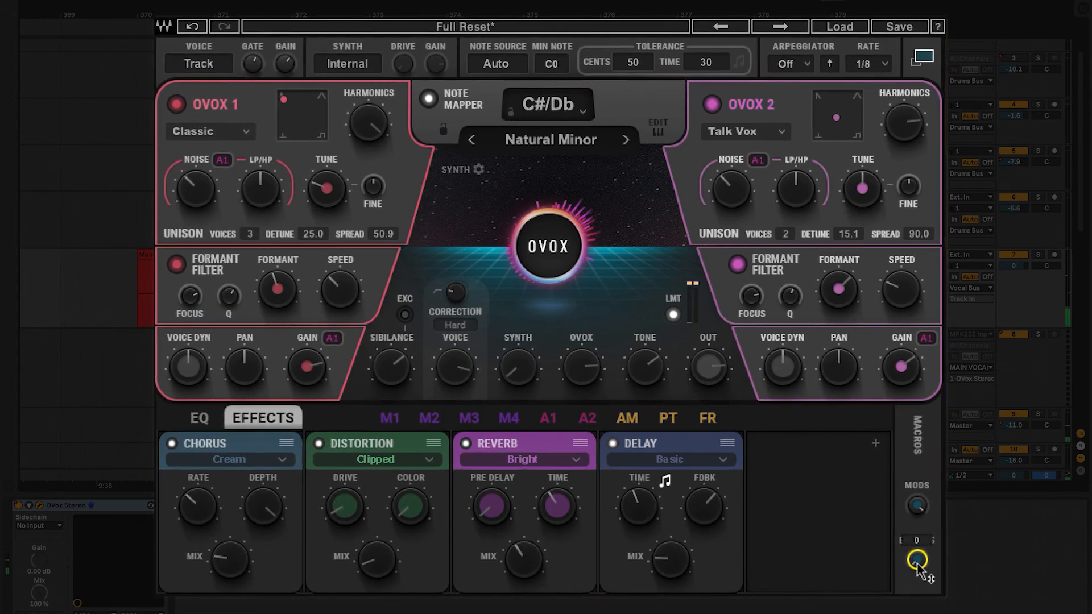
drag(917, 562, 920, 563)
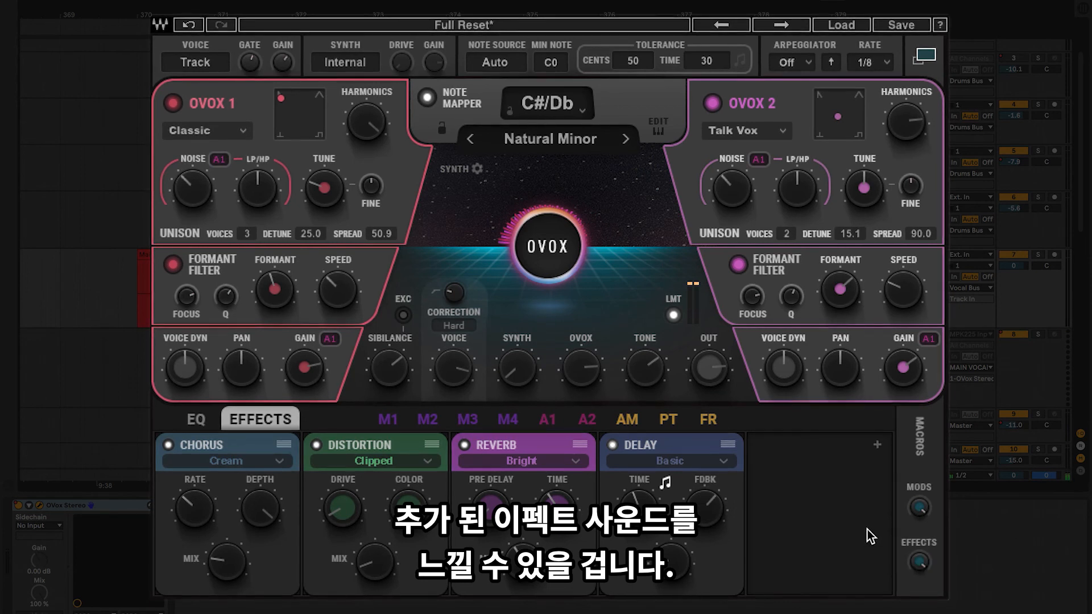
Step: Add a Compressor to the empty fifth effects slot and set its mode to Normal
click(879, 449)
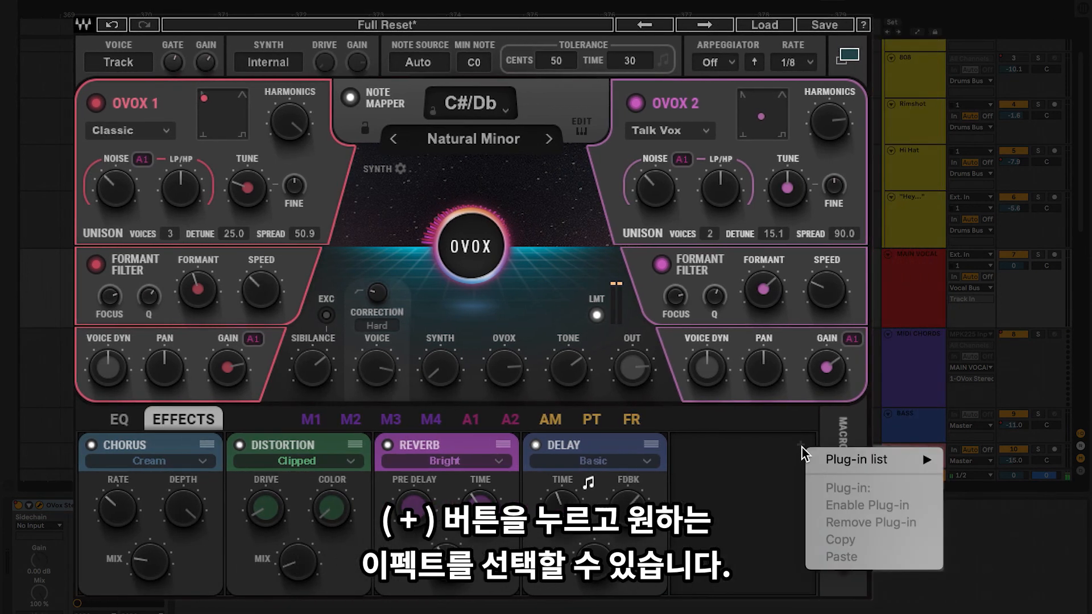
mouse_move(881, 466)
click(966, 495)
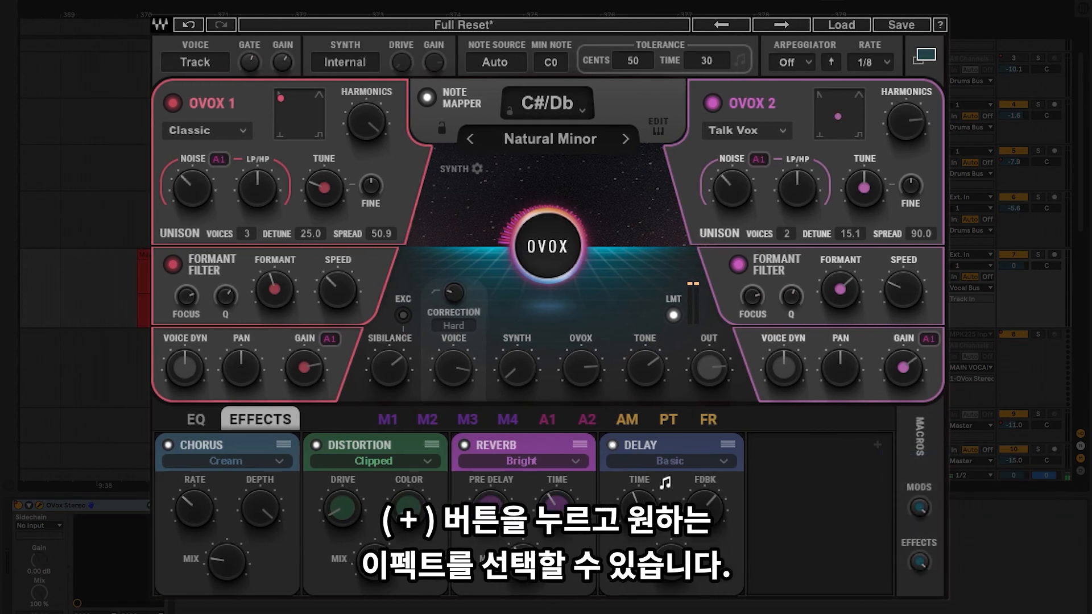
drag(796, 449, 852, 456)
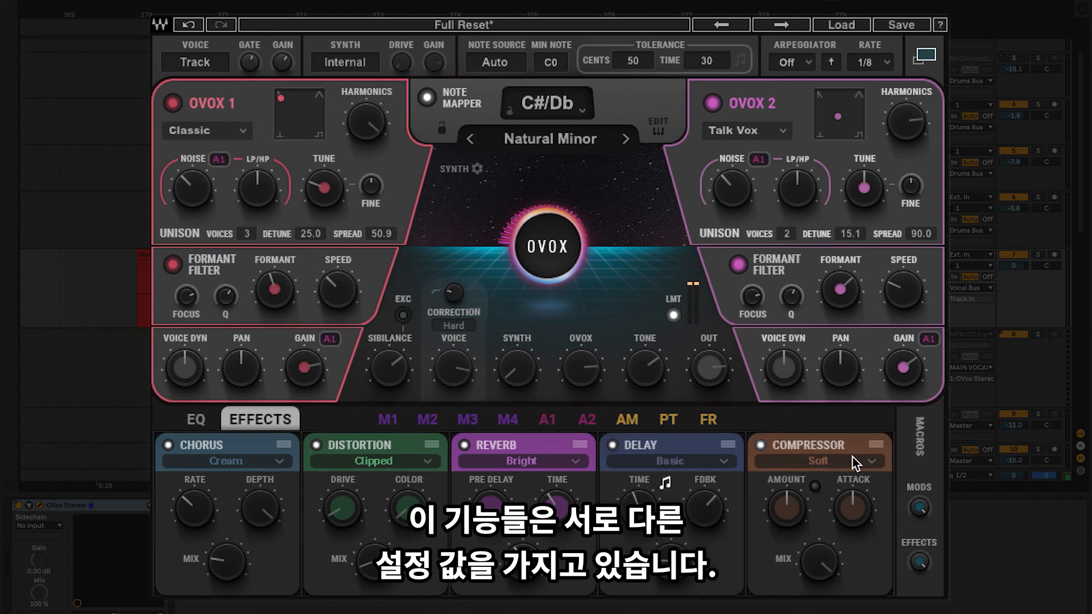
click(870, 461)
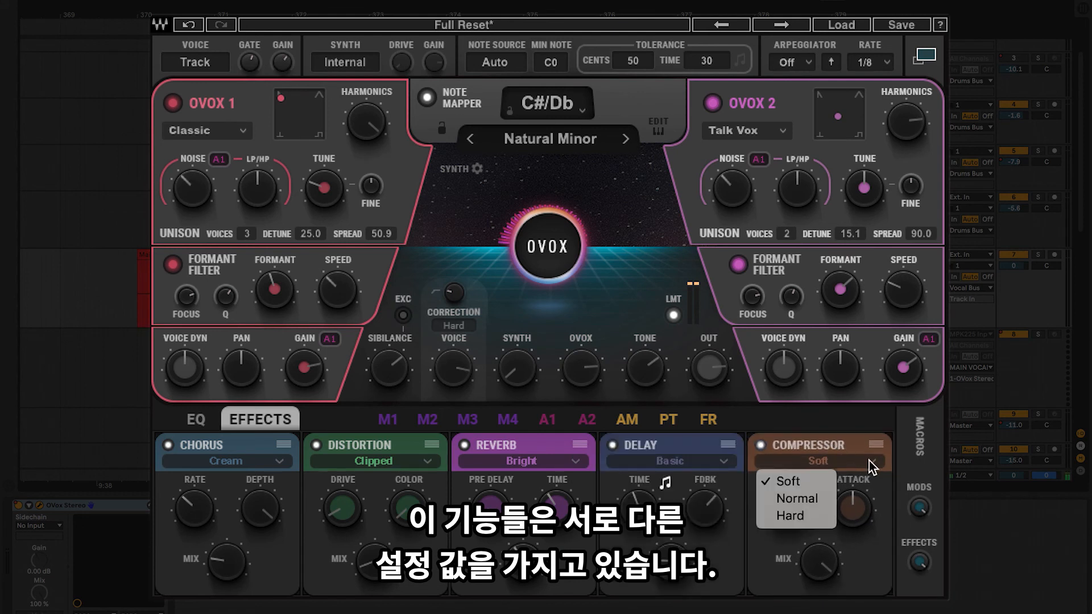
click(798, 499)
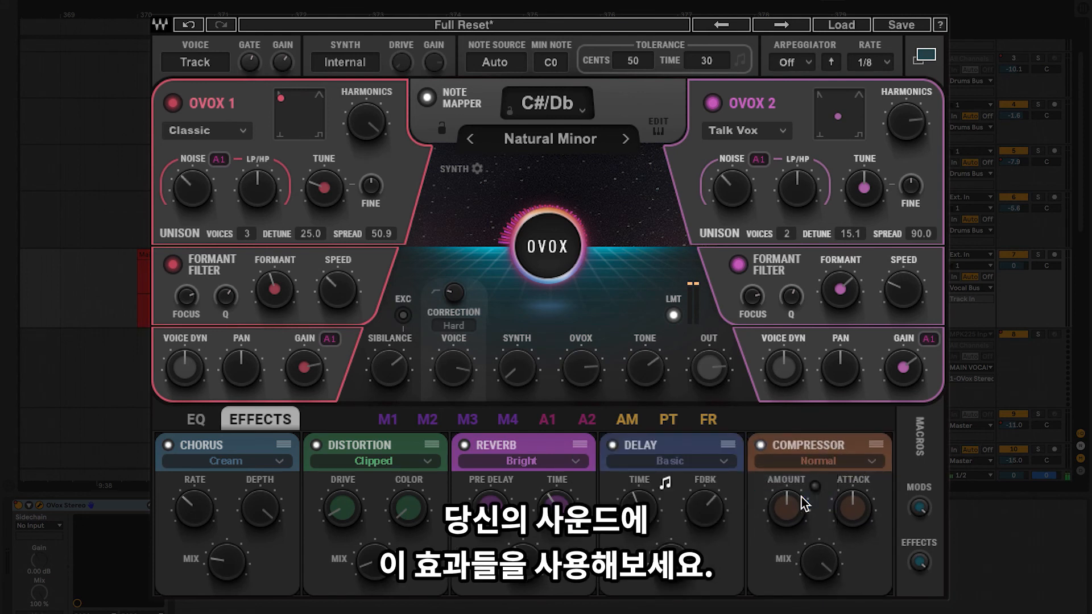